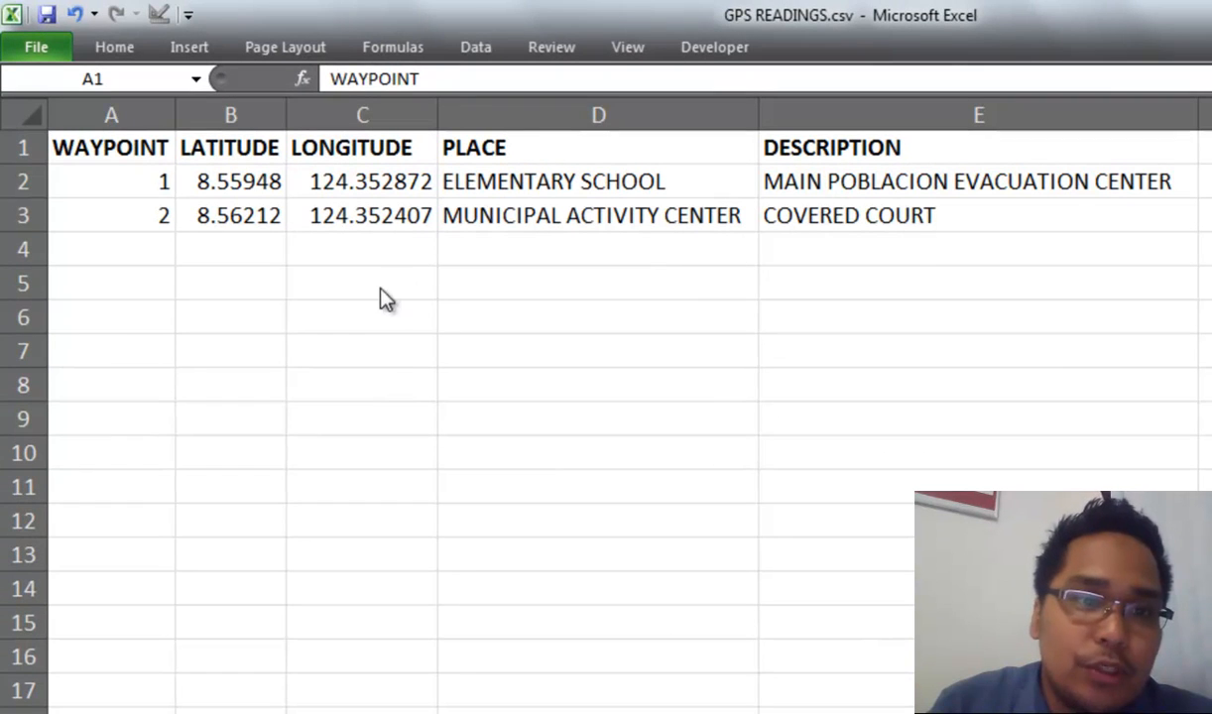
Step: Examine the column headers, the latitude and longitude columns, and the elementary school record in the GPS readings sheet
click(224, 144)
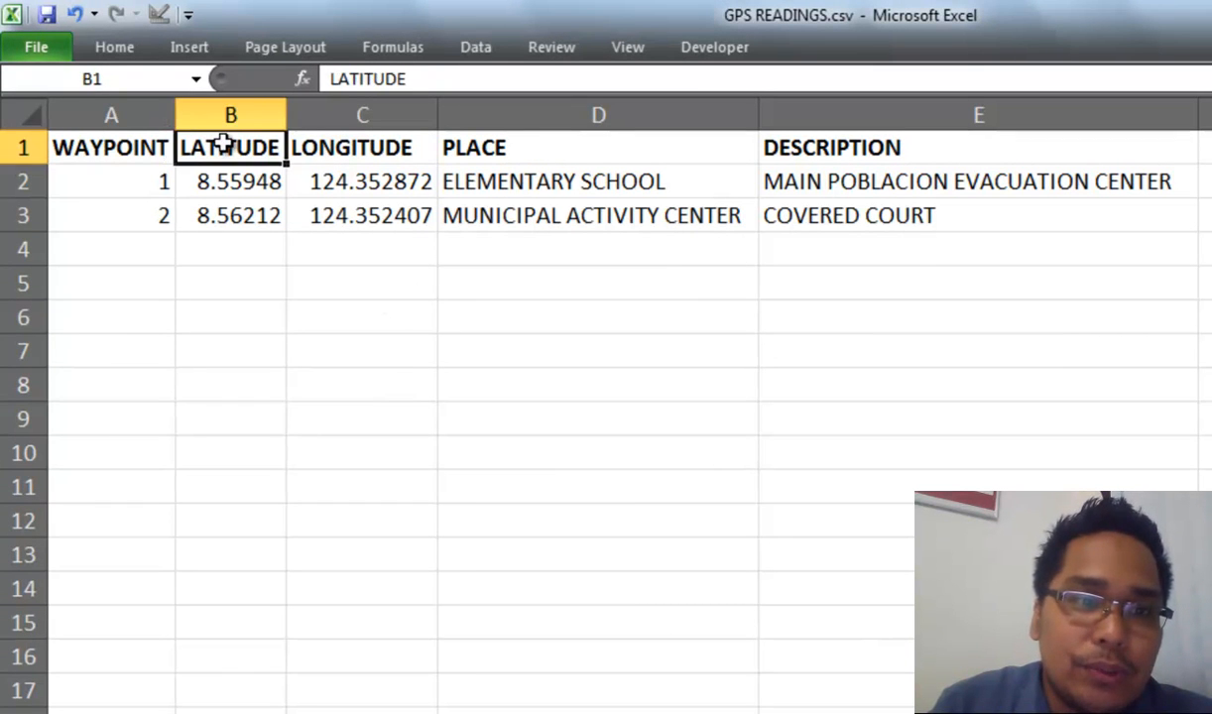
click(354, 147)
click(550, 154)
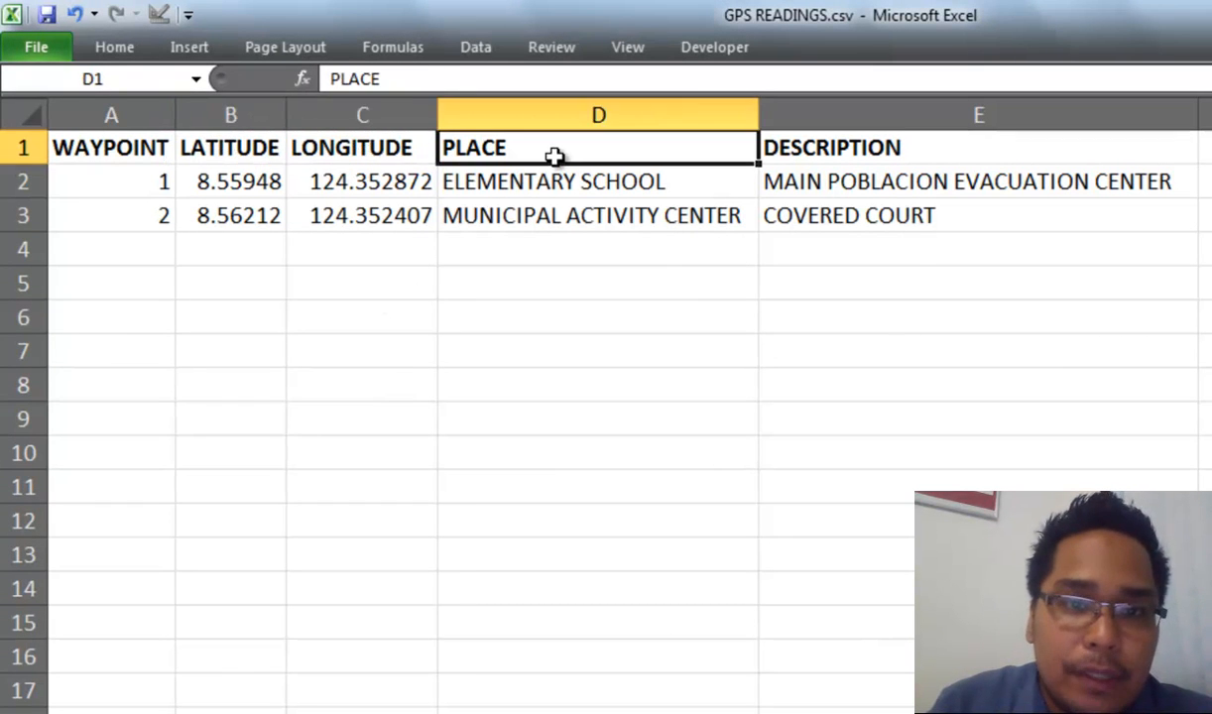
click(831, 139)
click(490, 273)
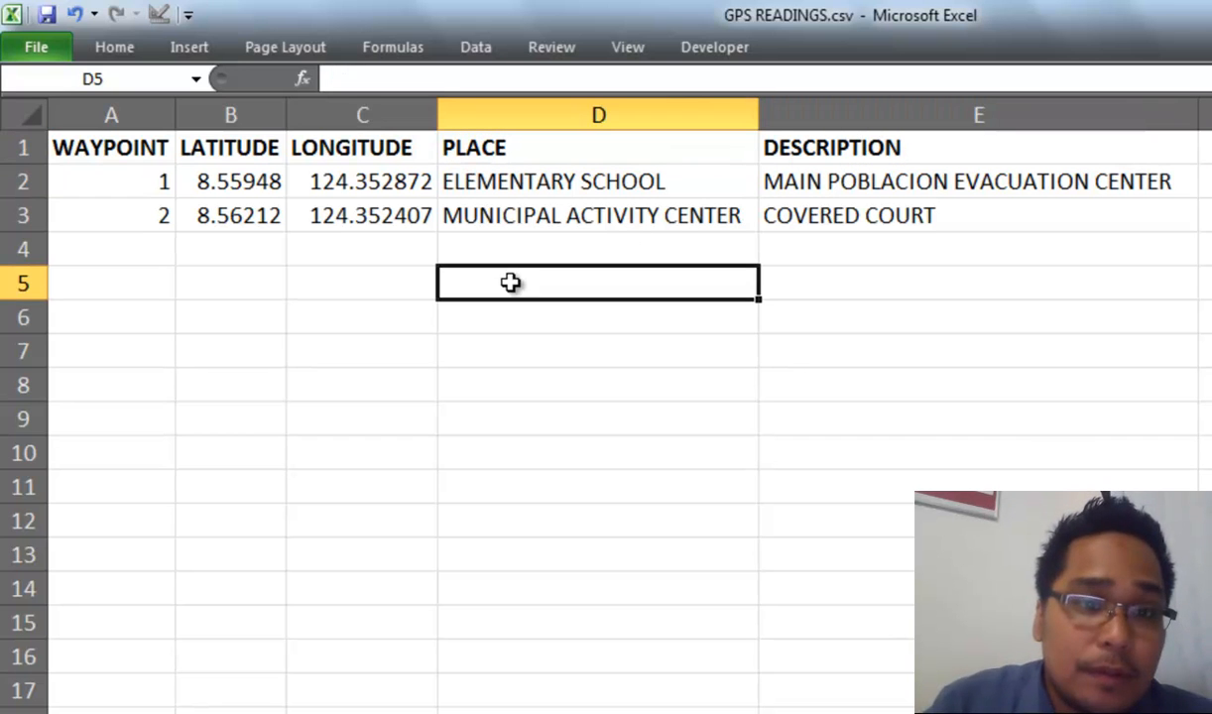
click(234, 115)
drag(234, 115, 322, 116)
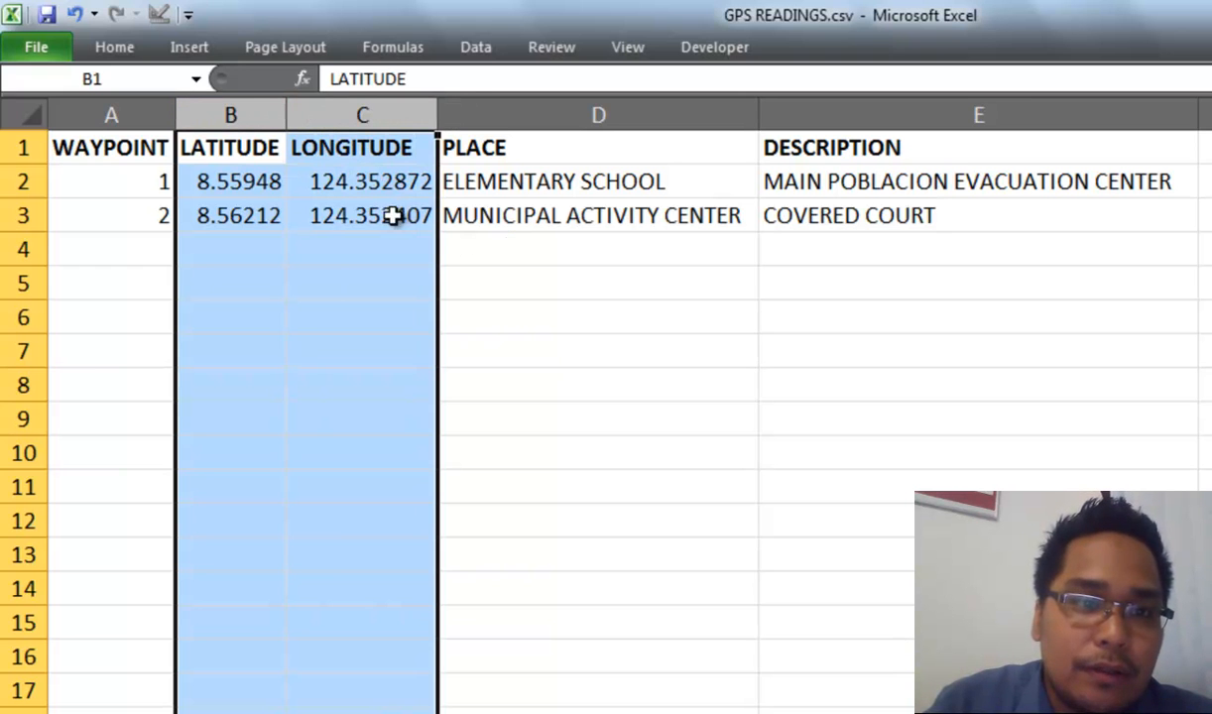
click(235, 182)
click(339, 176)
click(503, 253)
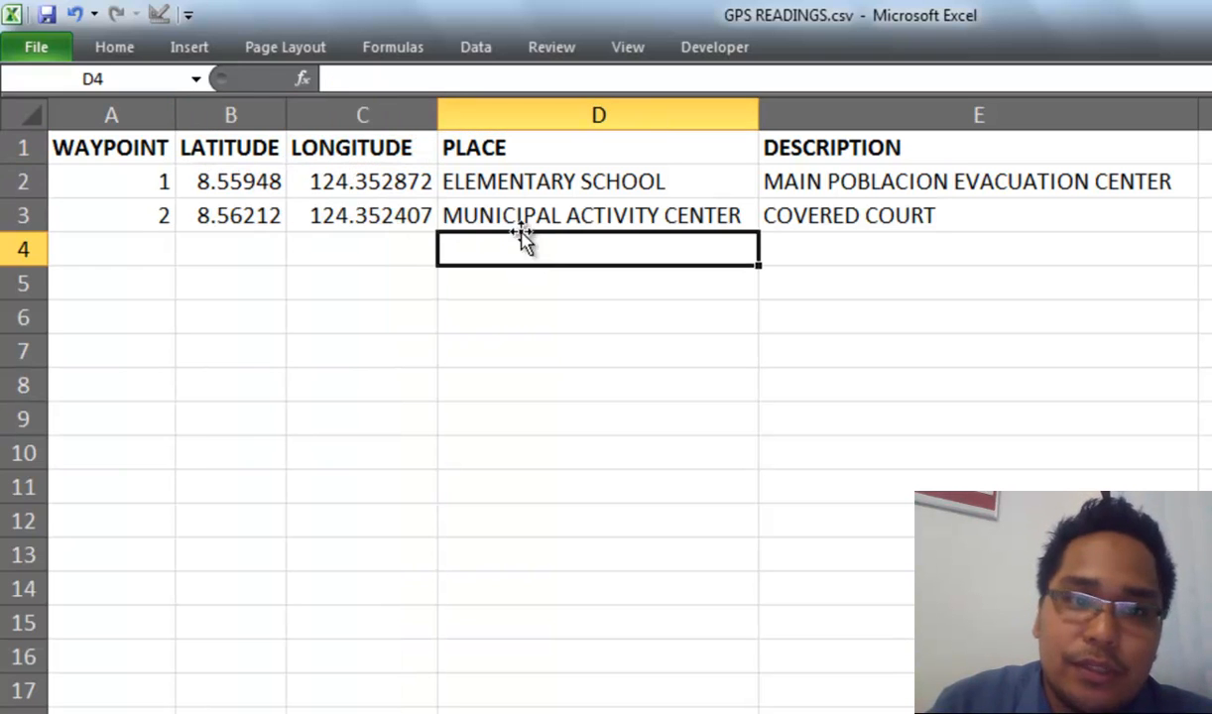
click(502, 181)
click(859, 172)
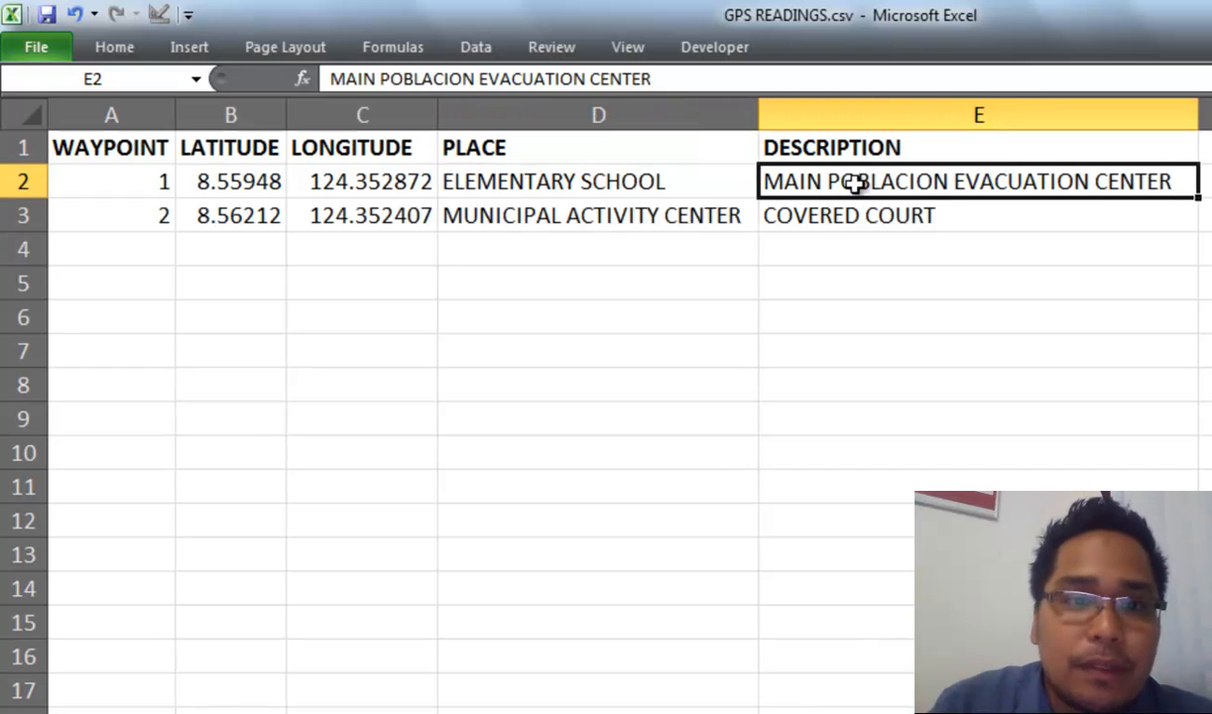
click(617, 317)
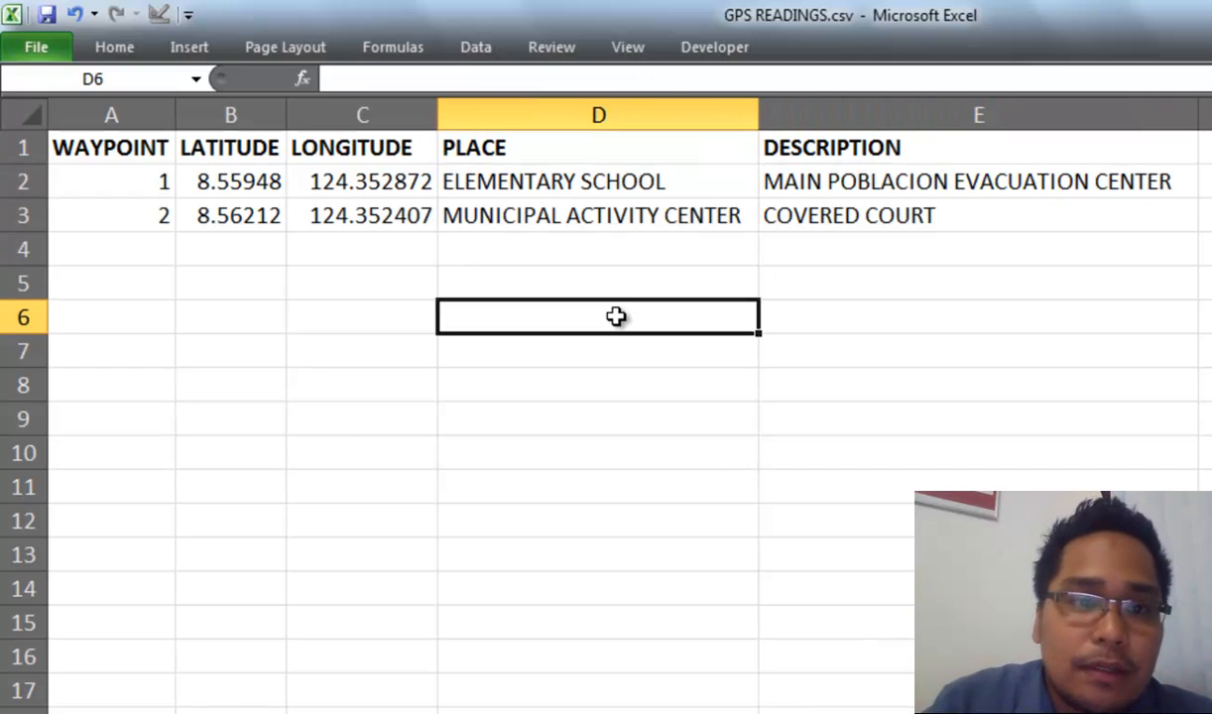
Step: Review the extent of the waypoint table and examine the latitude and longitude values of the first waypoint
click(522, 114)
drag(903, 111, 134, 119)
click(446, 271)
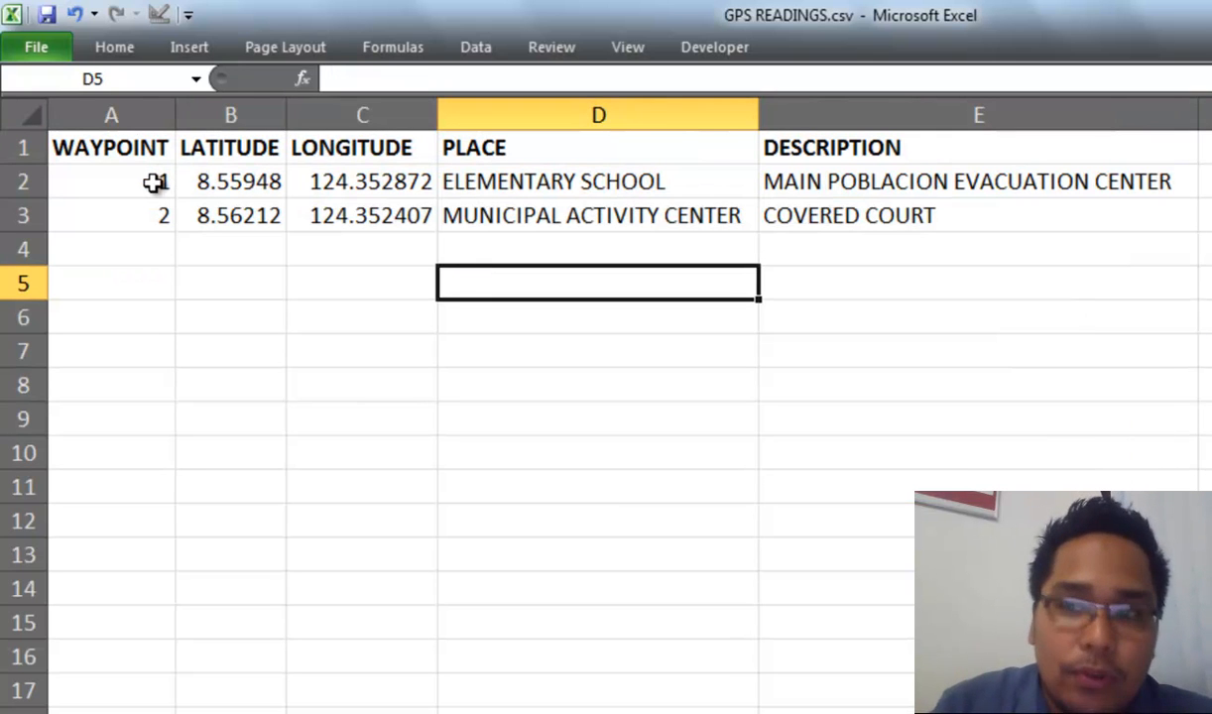
drag(113, 153, 892, 226)
click(650, 307)
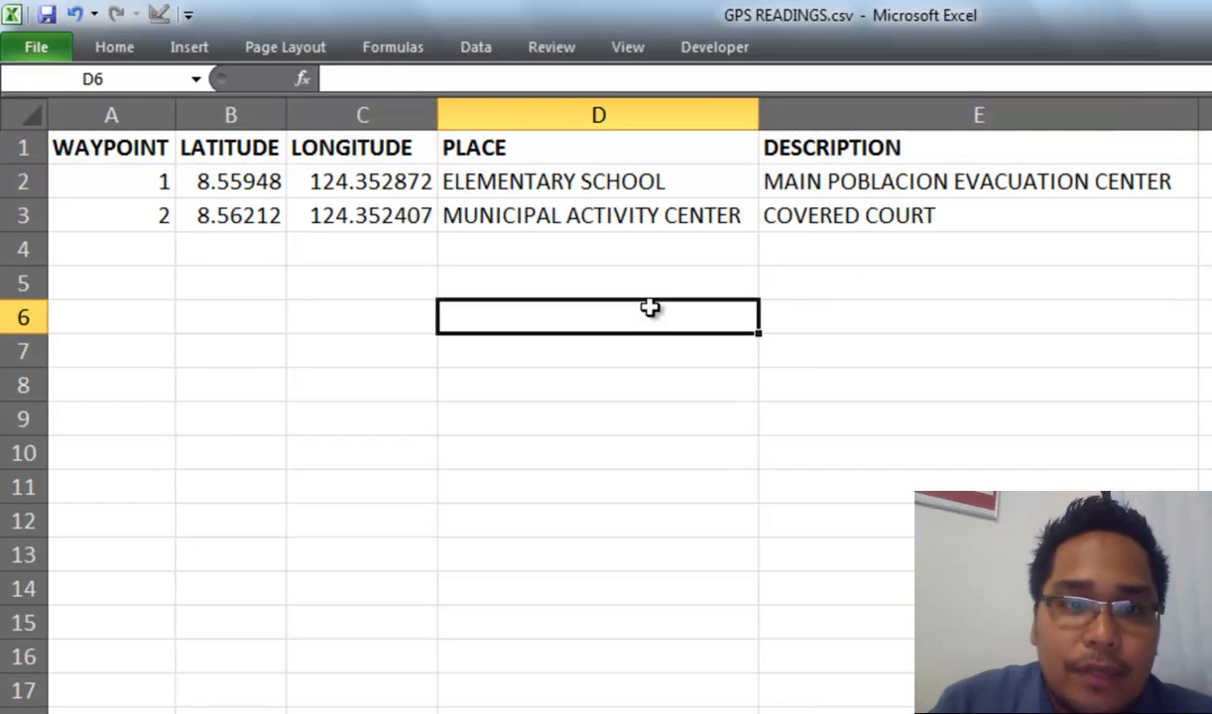
click(798, 184)
key(Left)
key(Left)
key(Left)
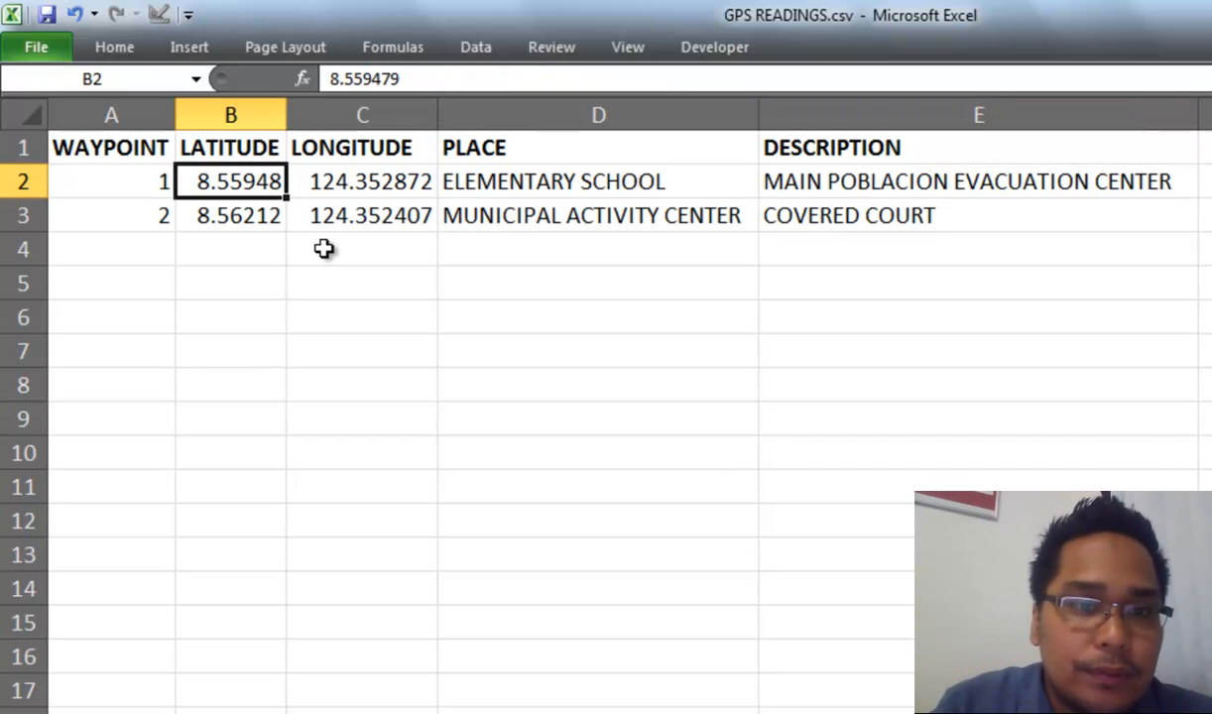
click(251, 214)
click(245, 182)
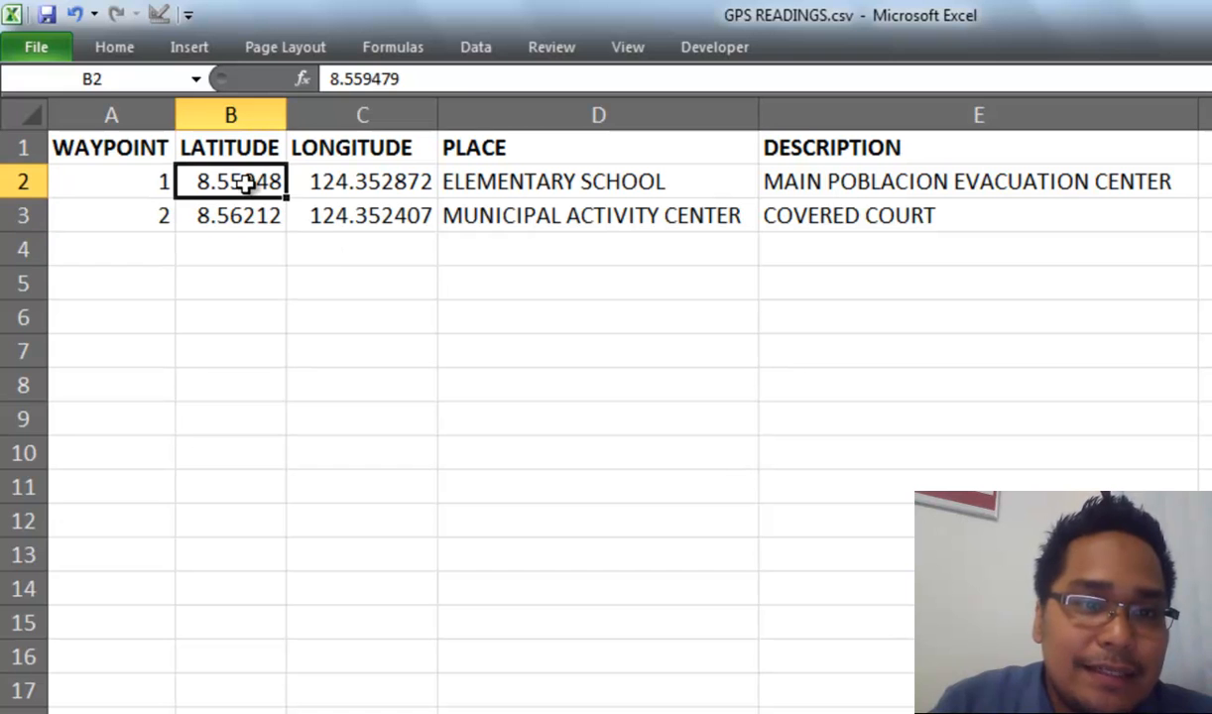
click(339, 183)
click(227, 181)
click(347, 190)
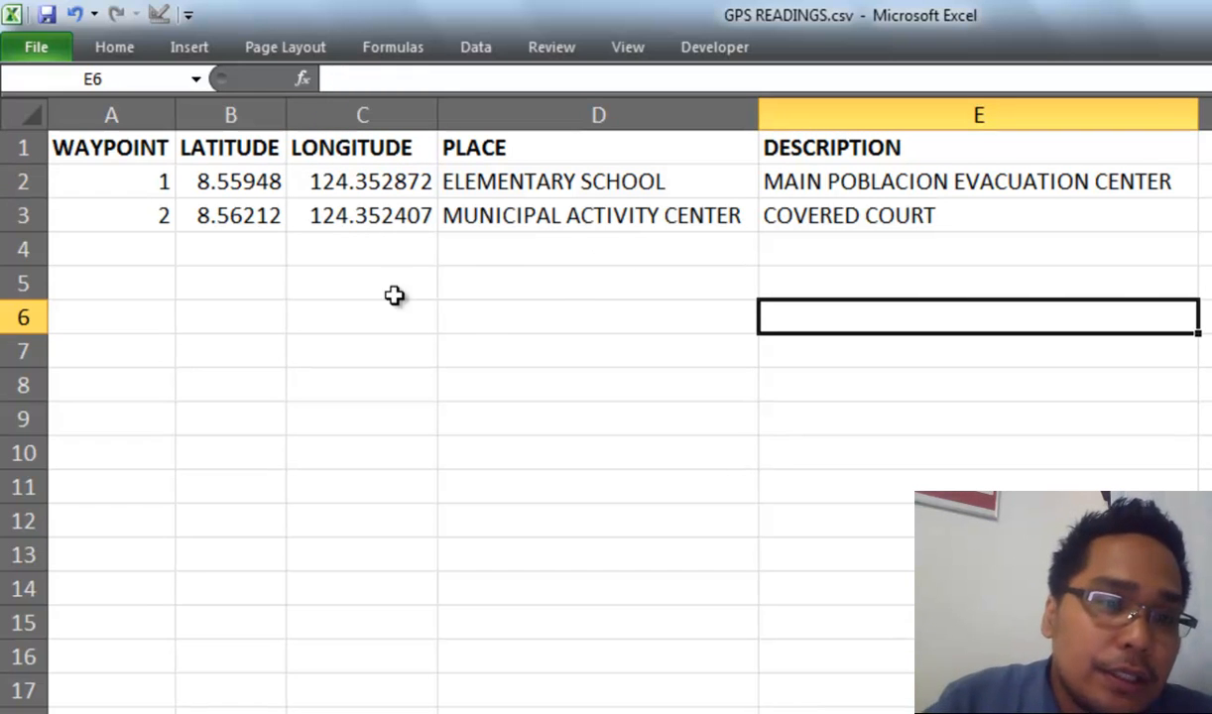
drag(130, 181, 884, 235)
click(780, 318)
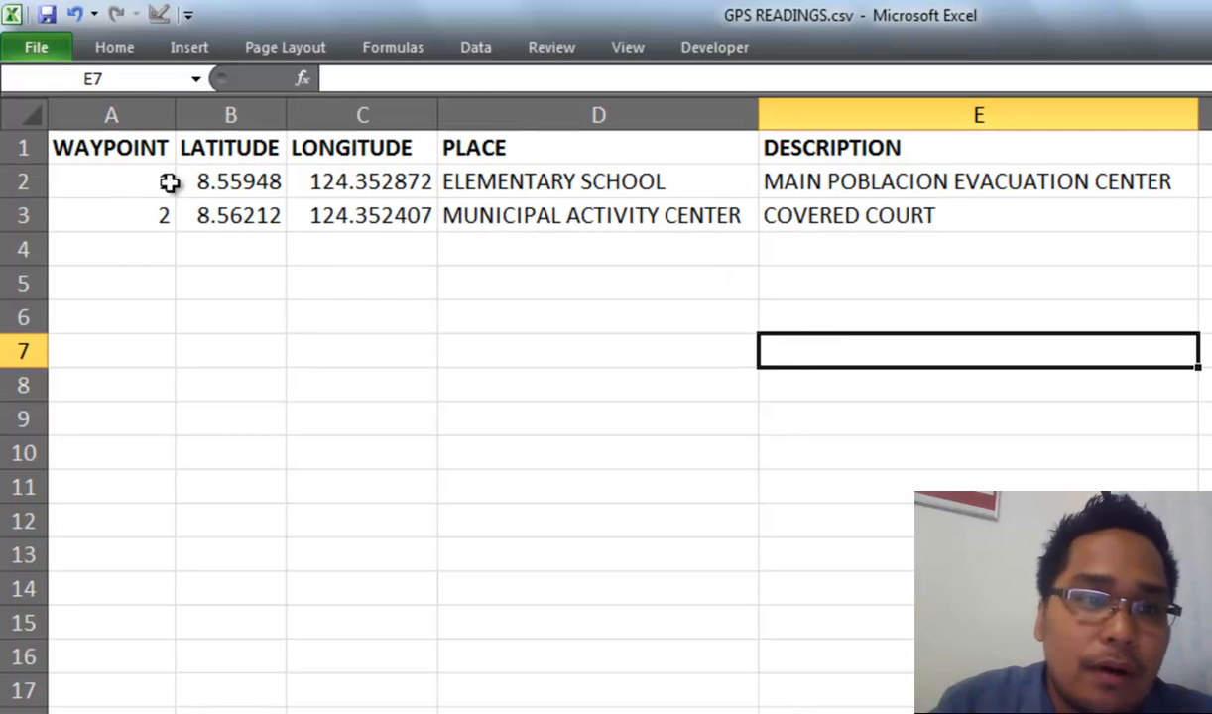
Step: Go through each header from WAYPOINT to DESCRIPTION and the second waypoint's record, and select the whole table A1:E3
click(117, 144)
click(213, 144)
click(347, 144)
click(592, 144)
click(825, 158)
click(526, 216)
click(525, 149)
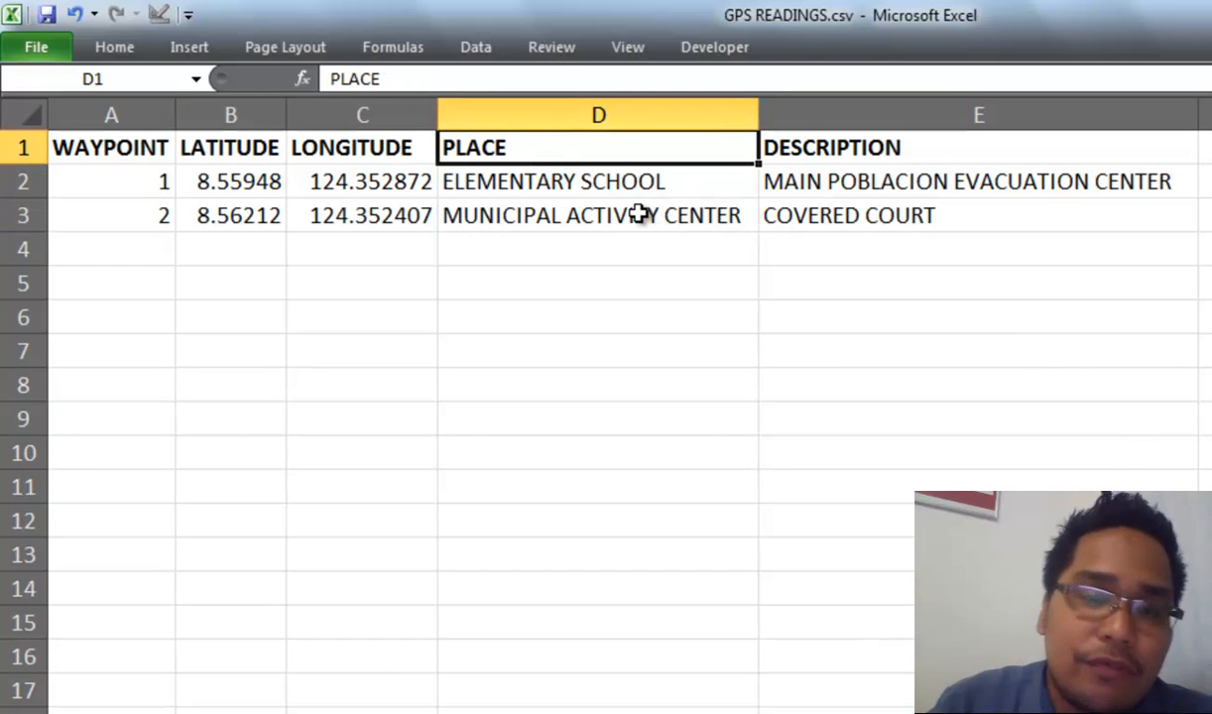
click(600, 238)
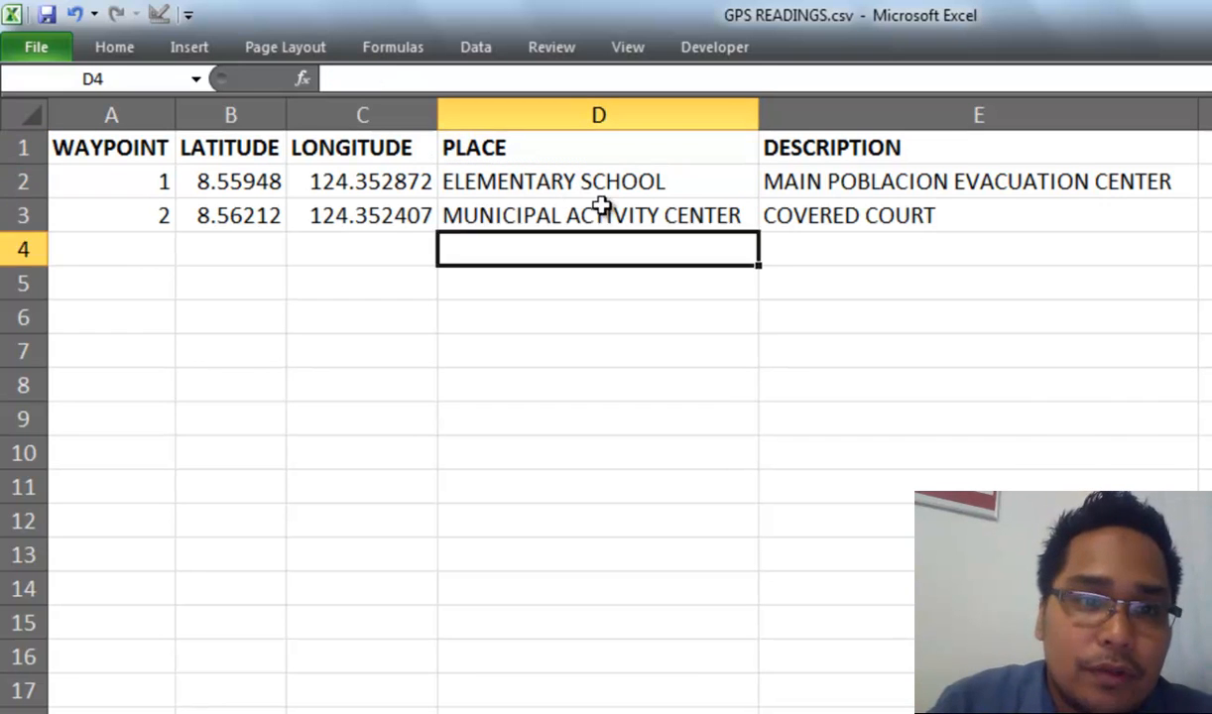
click(798, 188)
click(236, 211)
click(375, 224)
click(605, 224)
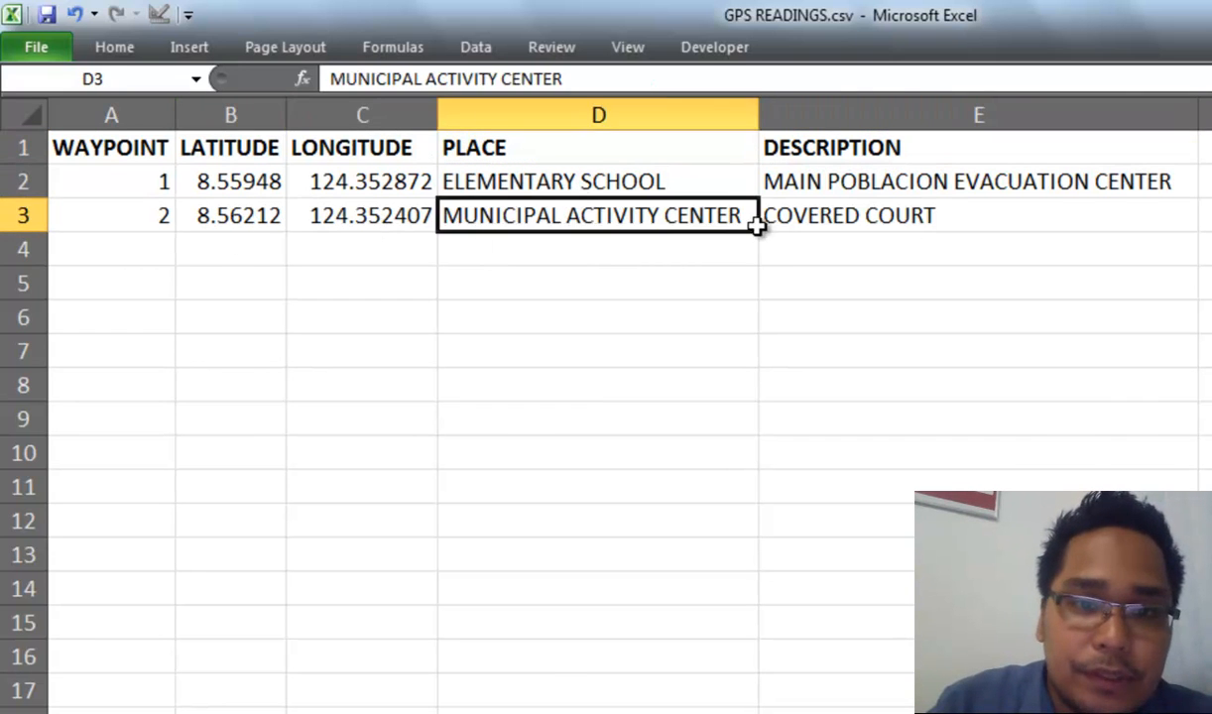
click(847, 210)
drag(119, 149, 1006, 208)
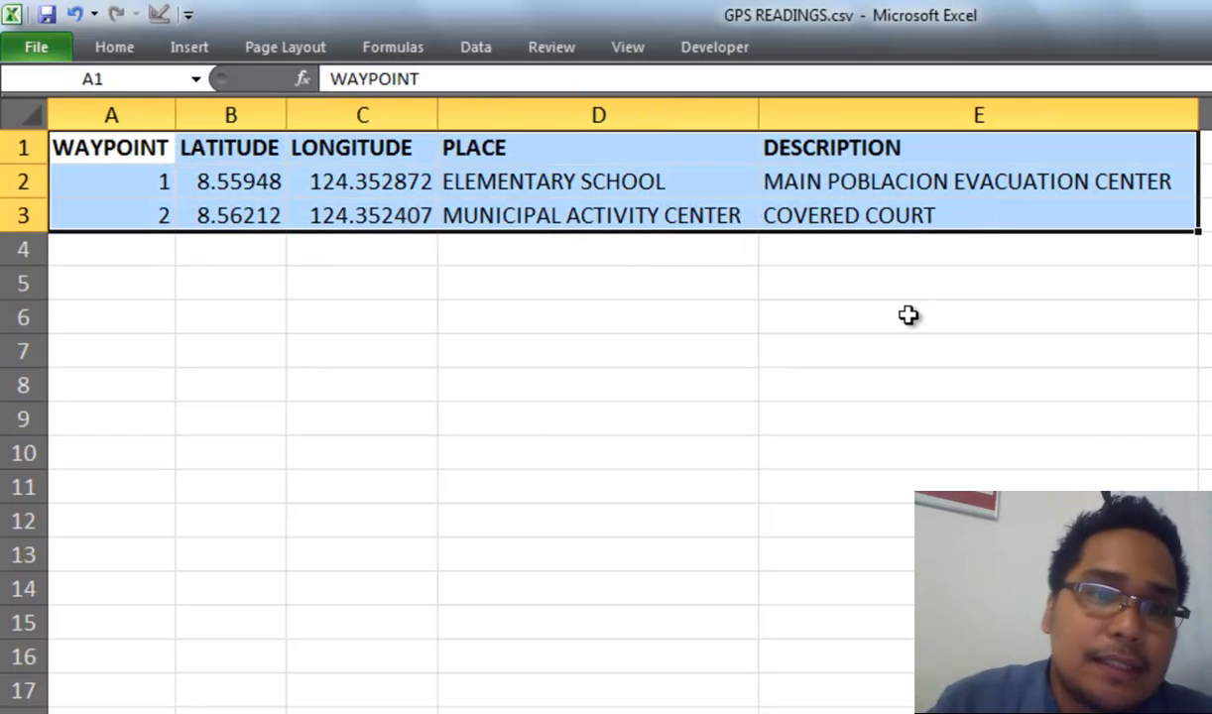
Step: Start saving a copy of the workbook with CSV (Comma delimited) as the file type
click(48, 46)
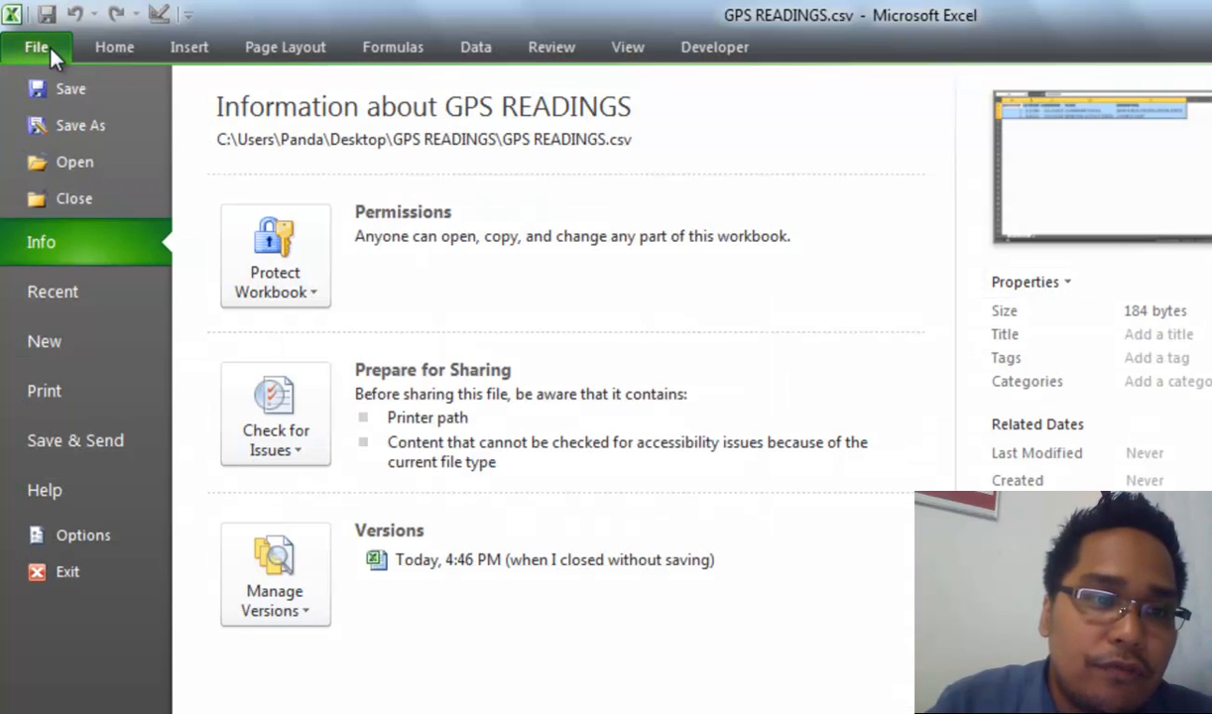
click(109, 99)
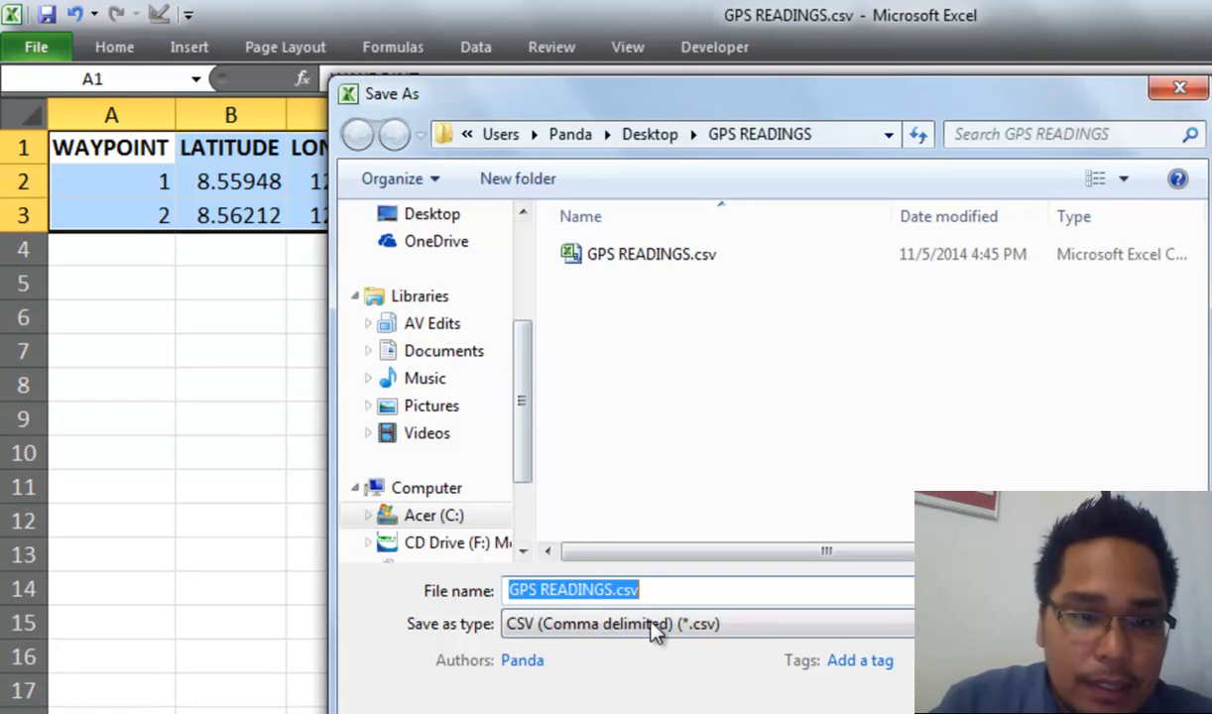
click(658, 634)
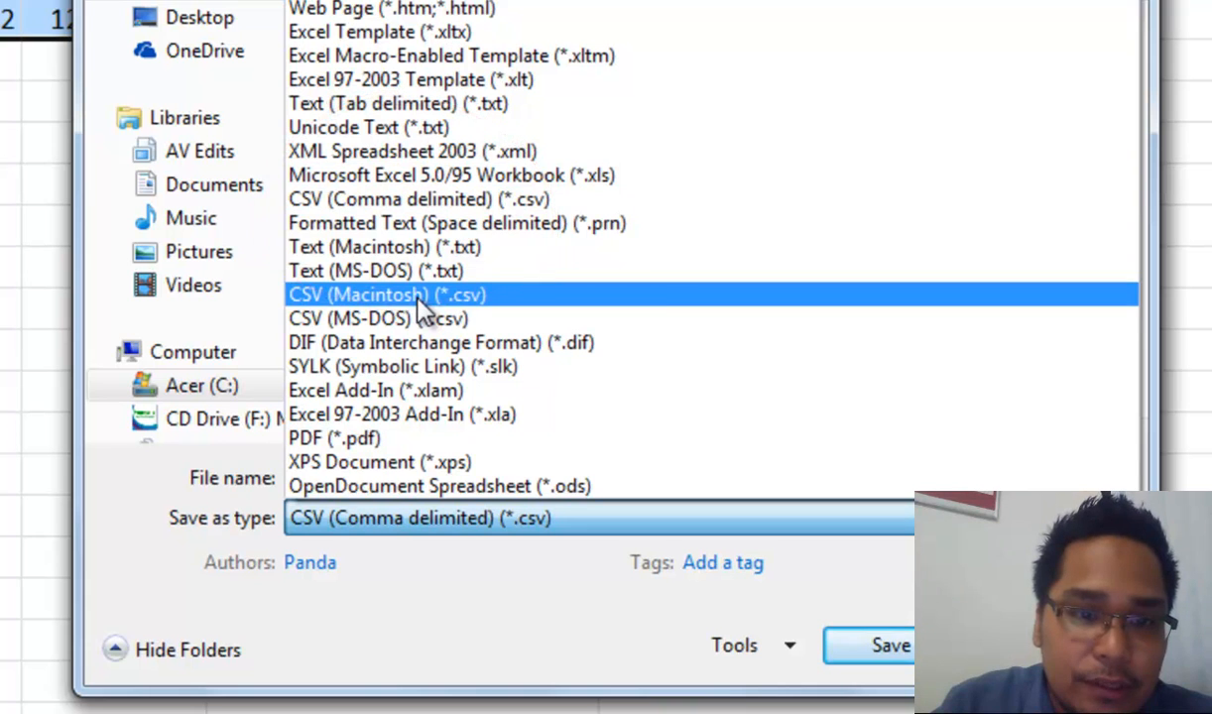
click(484, 207)
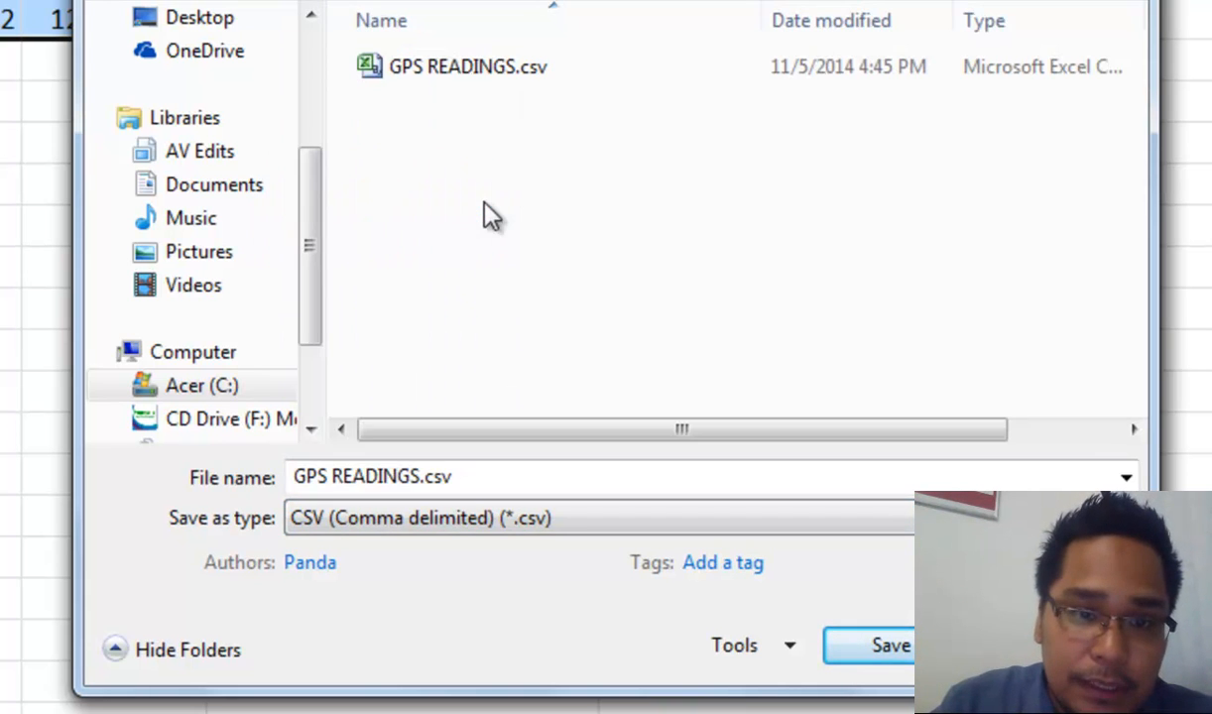
Step: Try adding the suffix 201411 to the file name GPS READINGS, remove it, and leave the save dialog
click(502, 473)
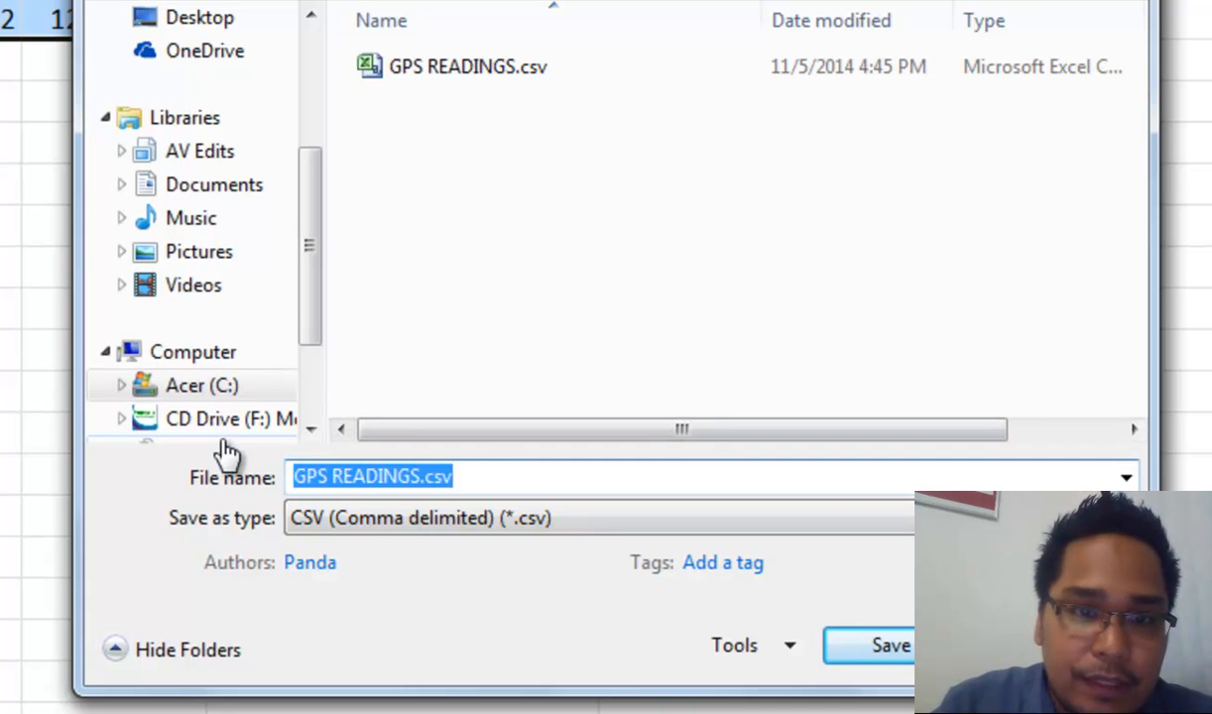
click(503, 478)
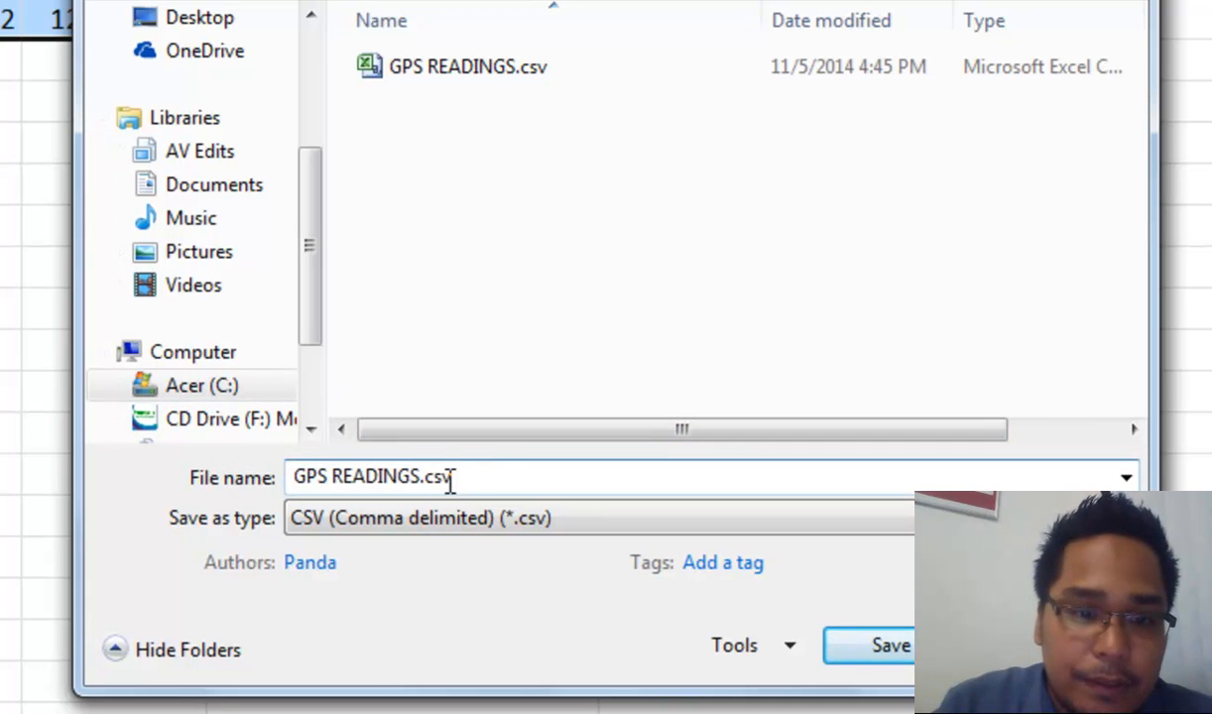
drag(331, 477, 452, 476)
click(414, 485)
click(419, 480)
text(2014)
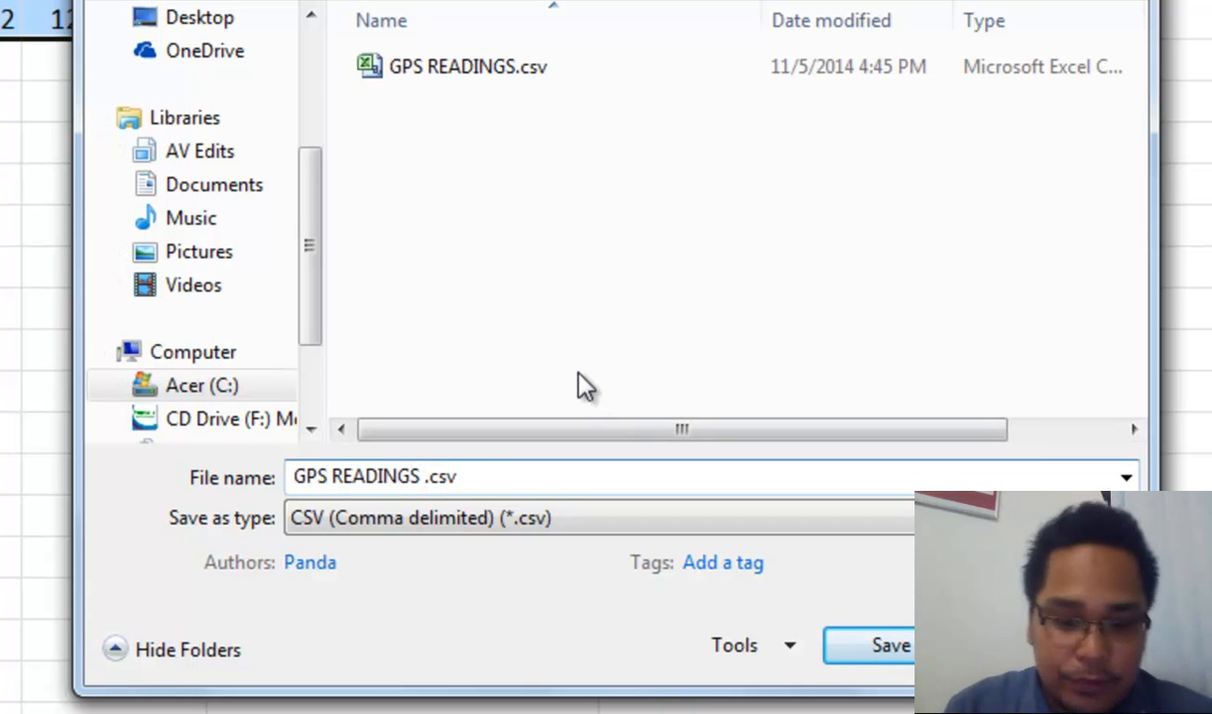
text(11)
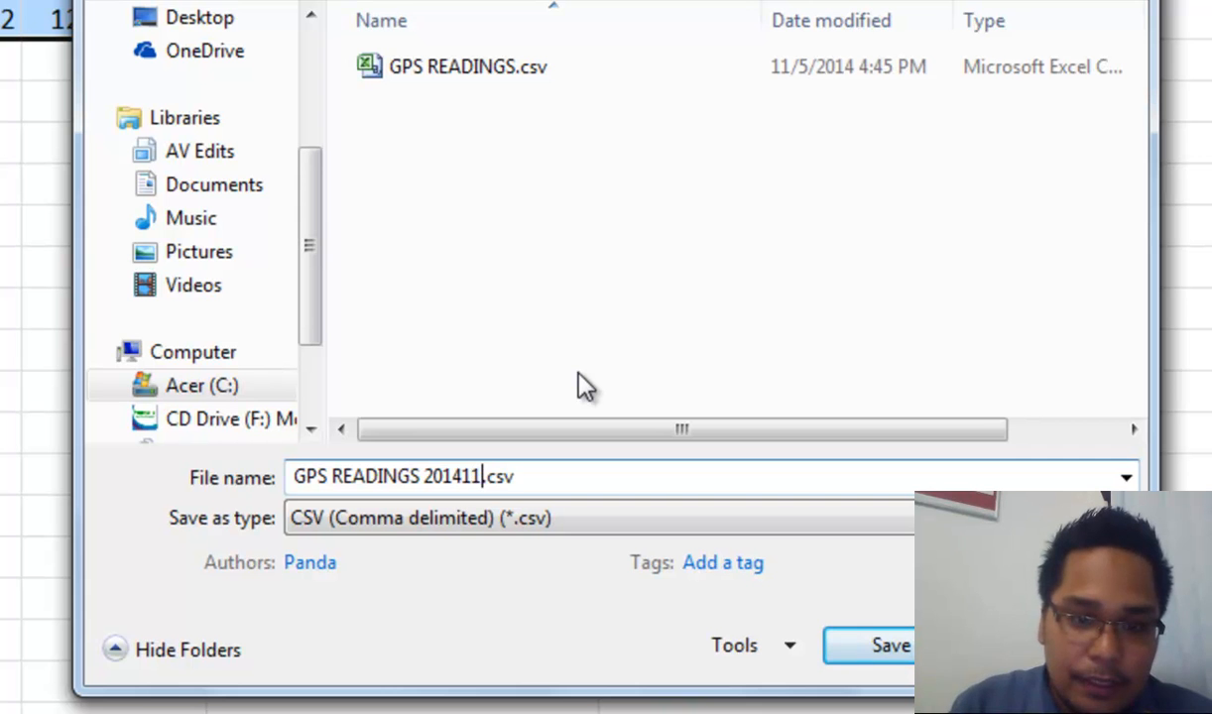
key(BackSpace)
key(BackSpace)
key(BackSpace)
key(BackSpace)
key(BackSpace)
key(BackSpace)
key(BackSpace)
key(BackSpace)
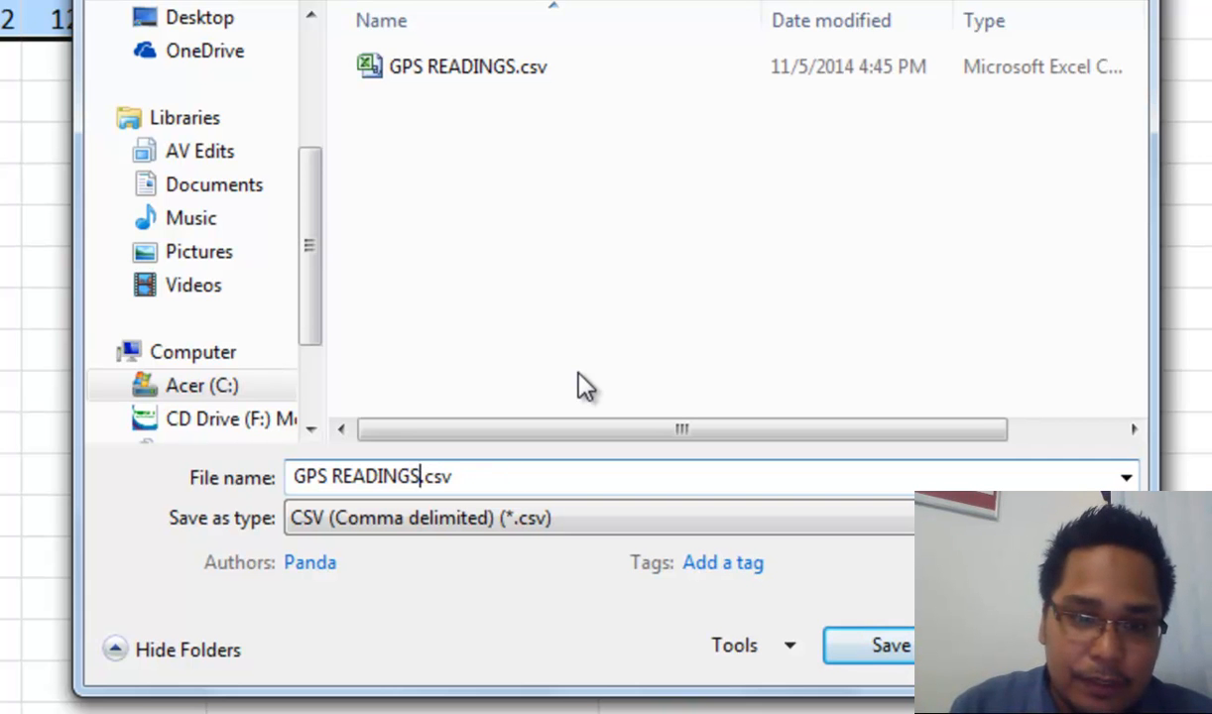
text(s)
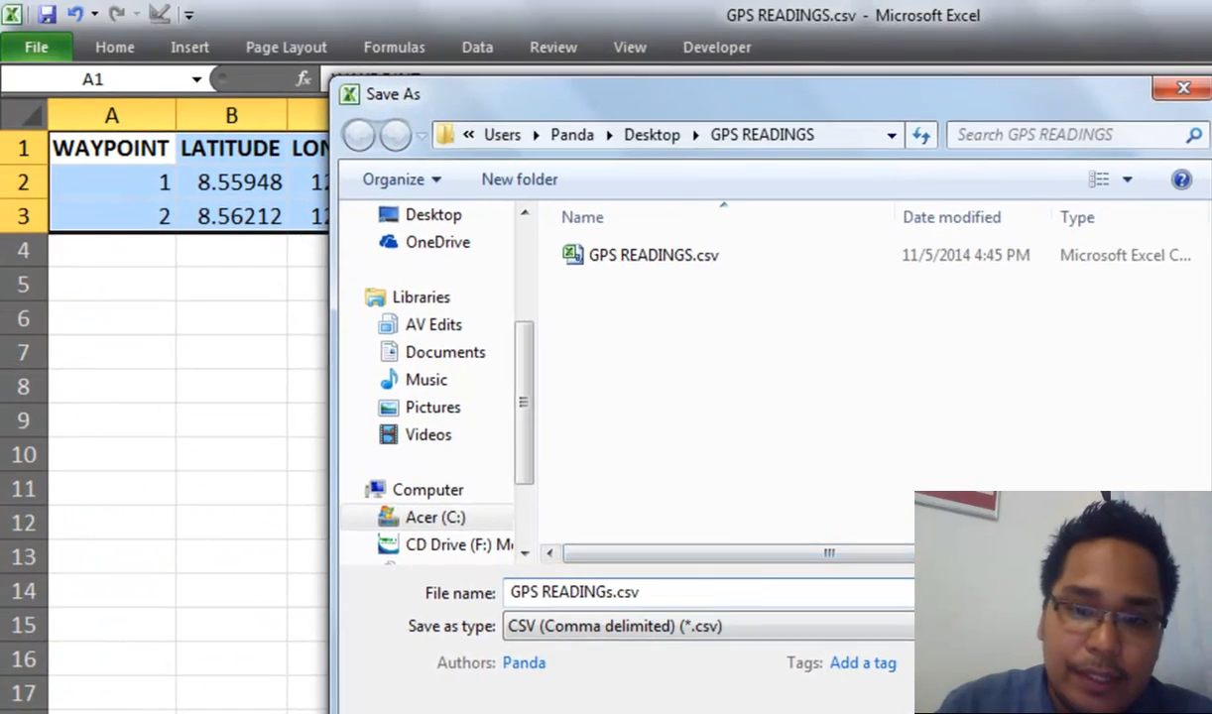
click(1047, 646)
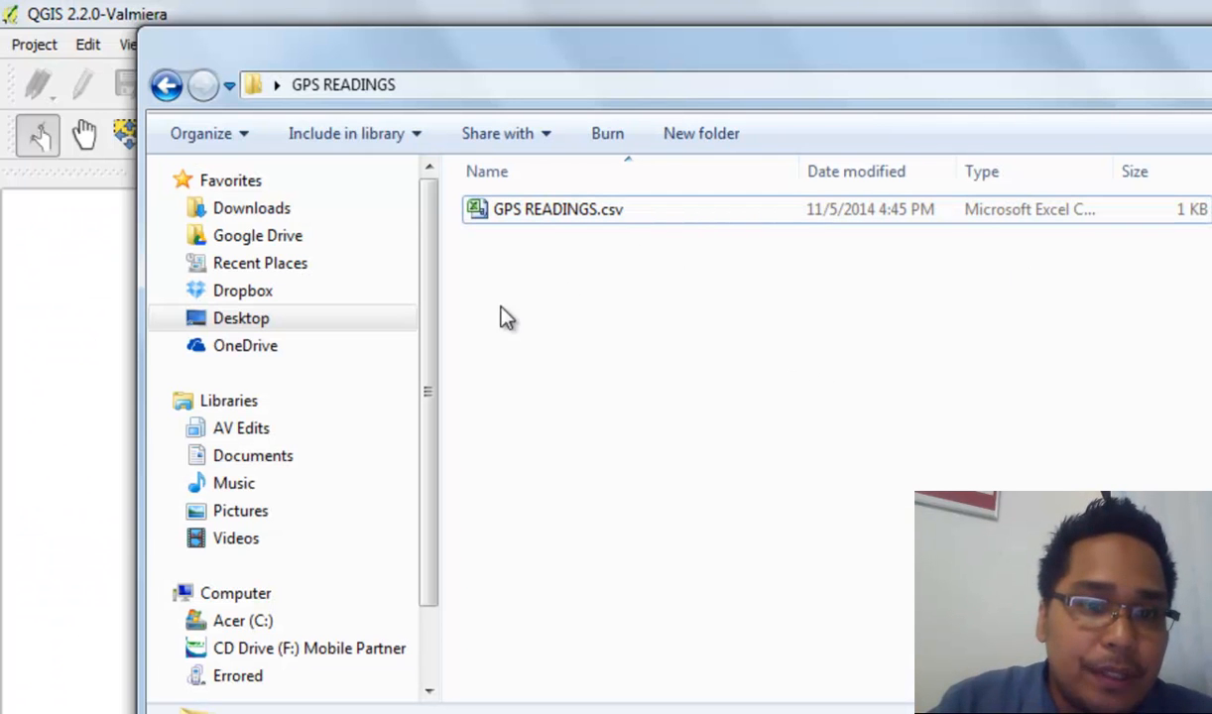
Step: Locate GPS READINGS.csv in the GPS READINGS folder on the Desktop and open it with Notepad
click(281, 315)
click(676, 451)
double_click(548, 461)
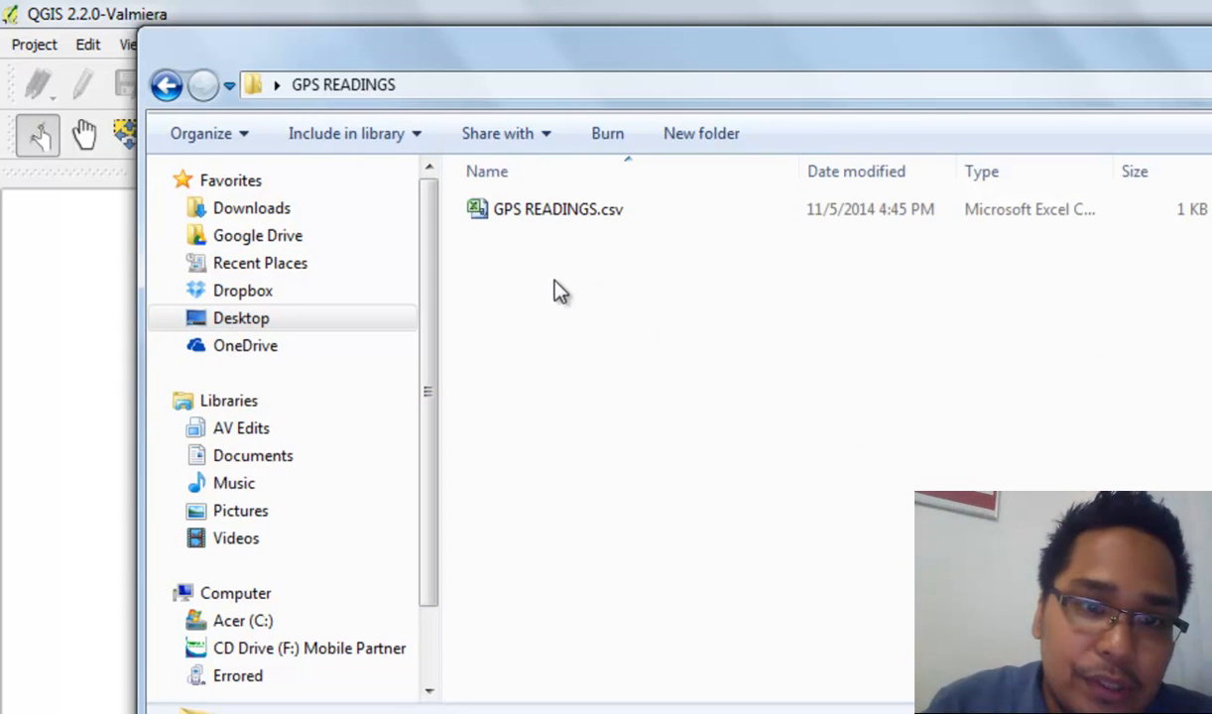
click(579, 215)
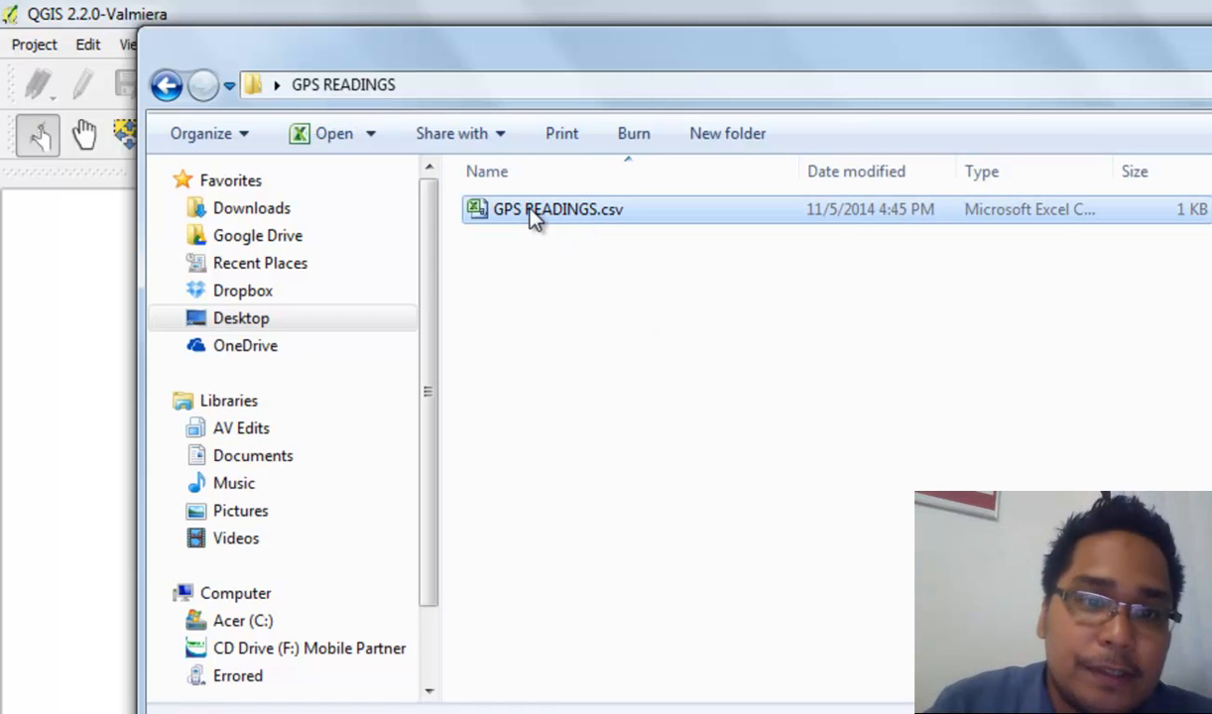
right_click(533, 216)
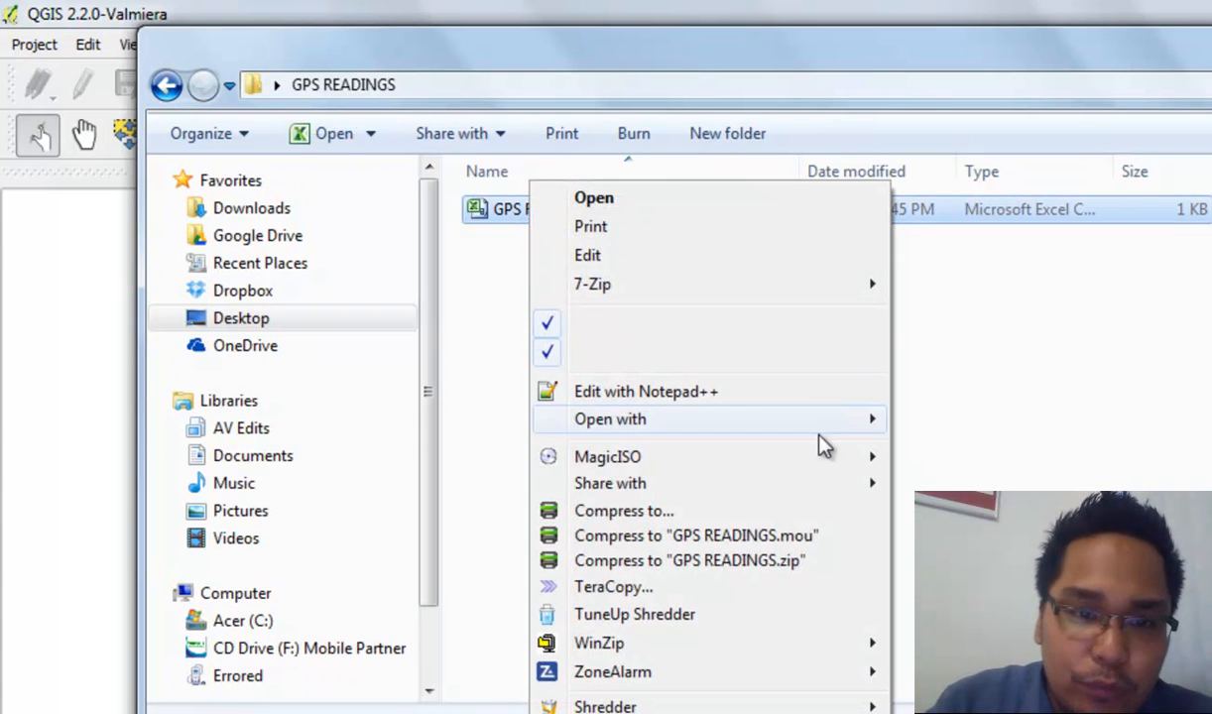
mouse_move(821, 423)
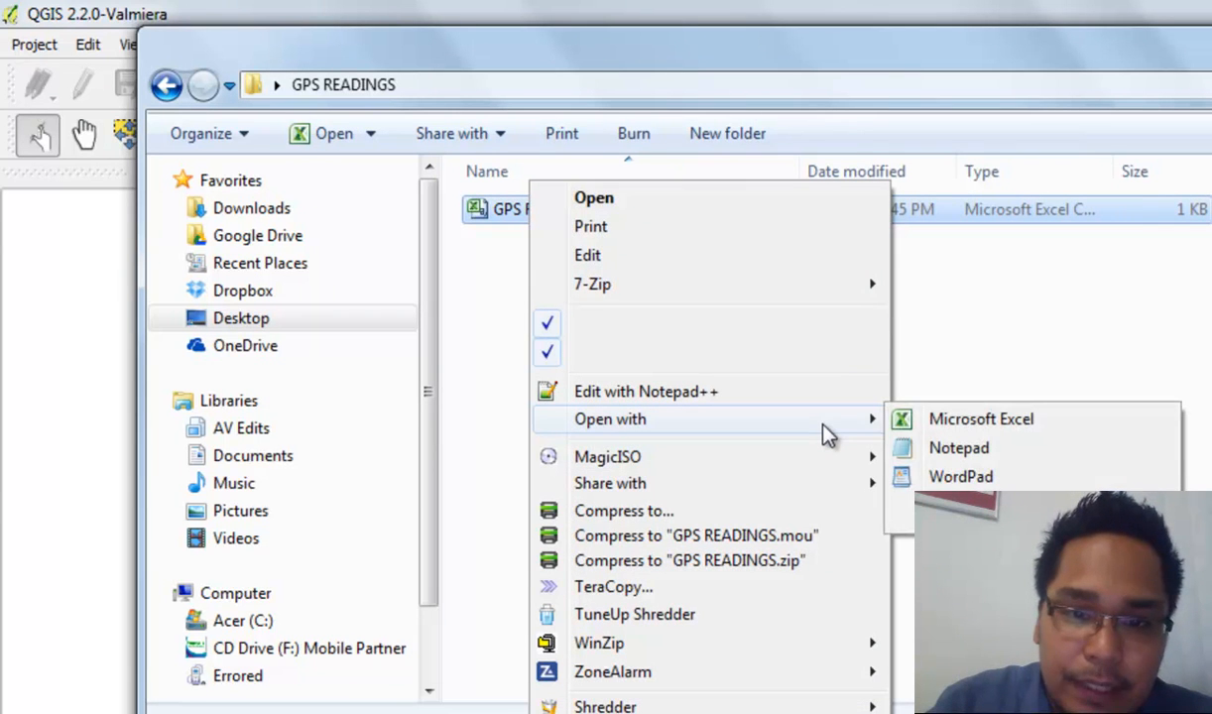
click(1011, 451)
Step: Examine how commas separate the header names and the values of both waypoint records in the text file
drag(465, 154, 550, 235)
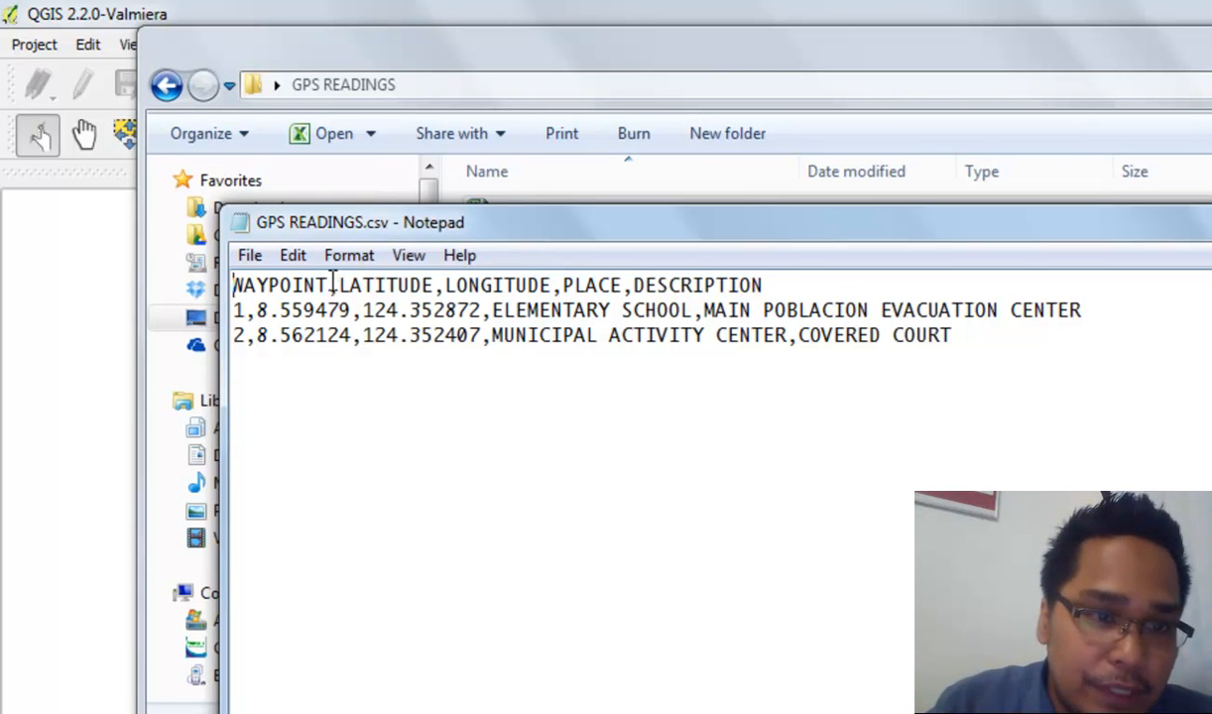
drag(254, 310, 338, 335)
click(294, 383)
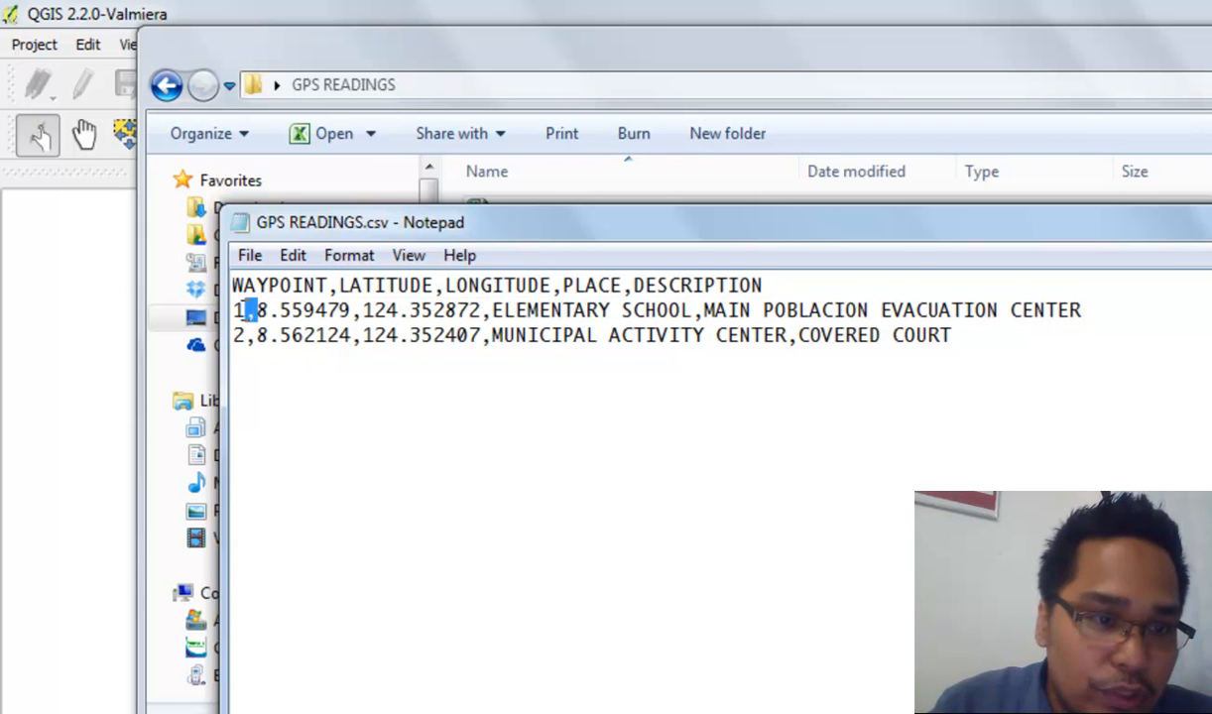
click(280, 317)
drag(257, 310, 708, 314)
click(892, 335)
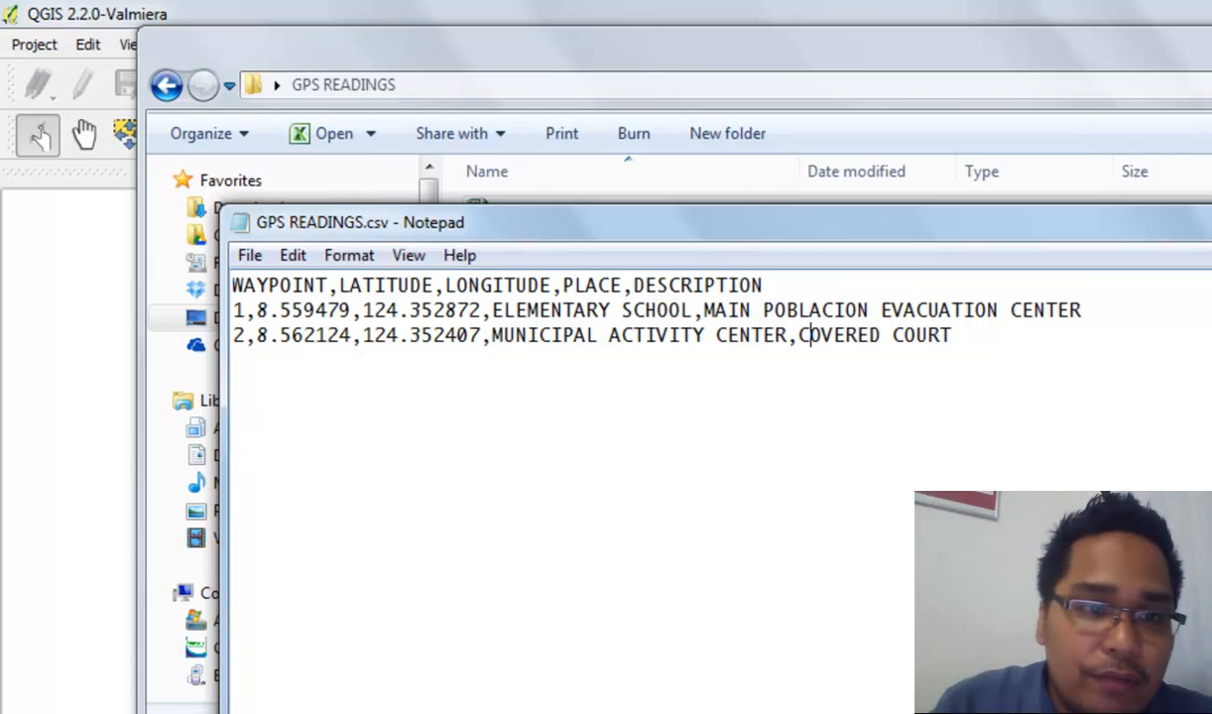
Step: Close the text file and the GPS READINGS folder window to return to QGIS
key(alt+F4)
click(1107, 311)
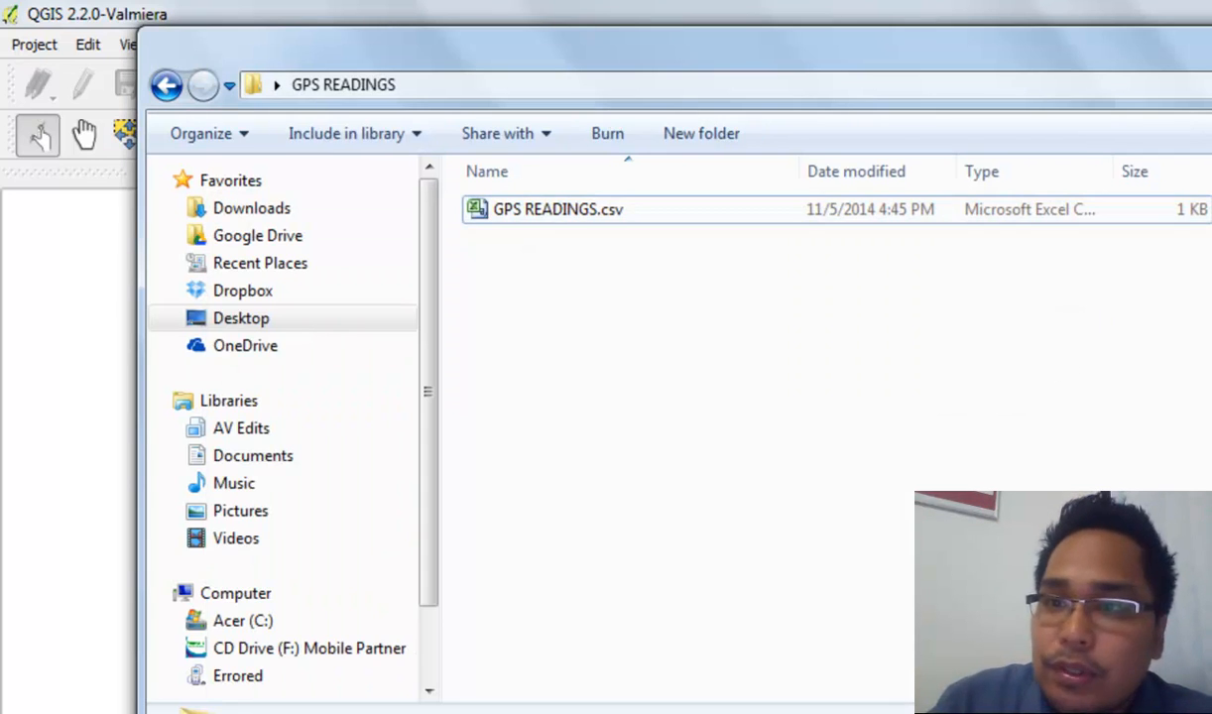
key(alt+F4)
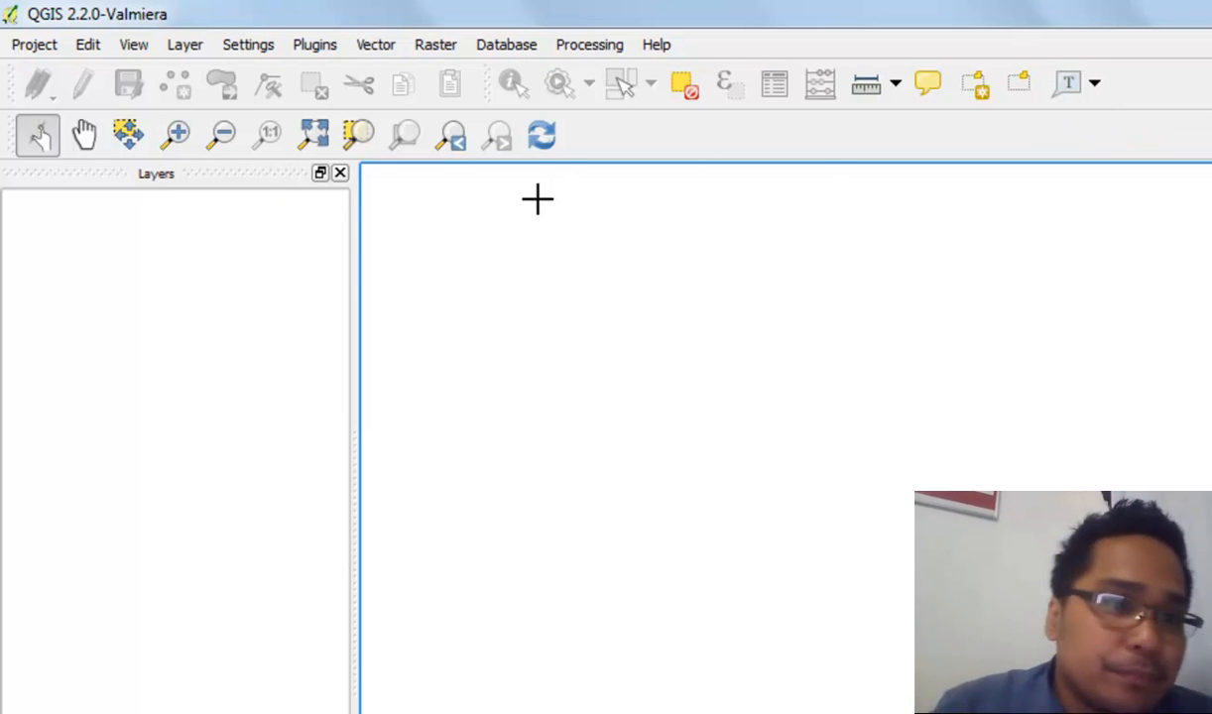
Step: Start adding a delimited text layer in QGIS and choose GPS READINGS.csv as its input file
click(191, 45)
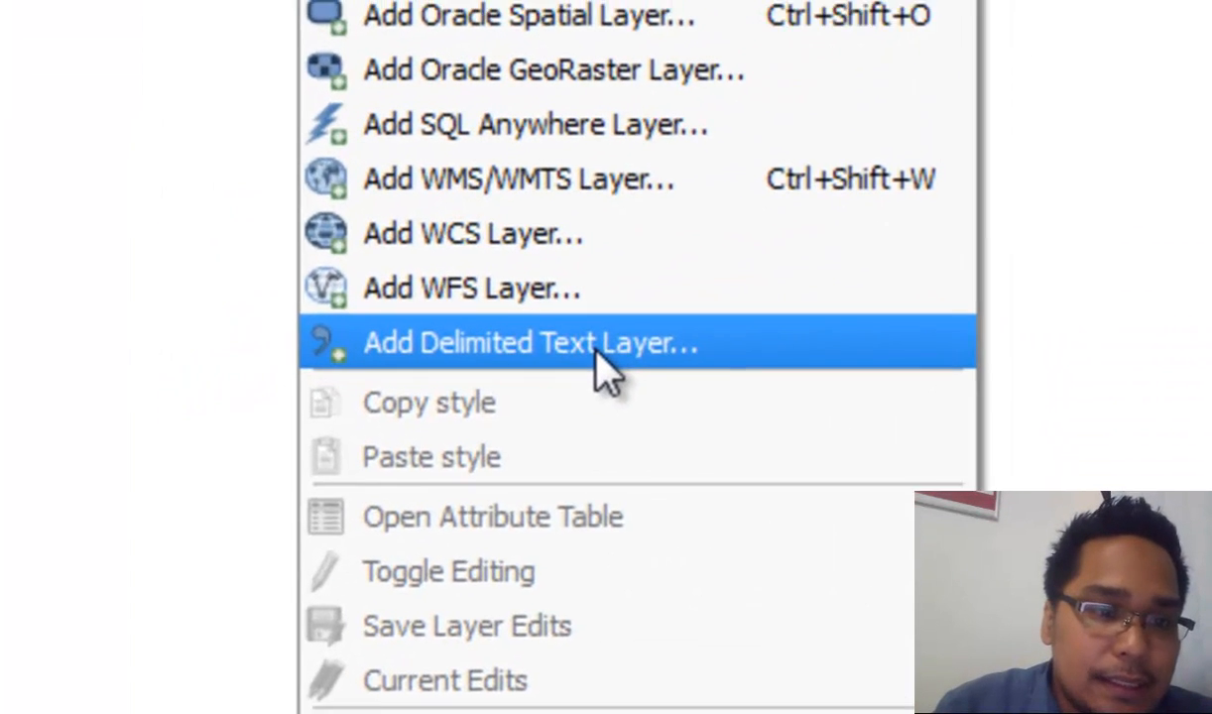
click(596, 350)
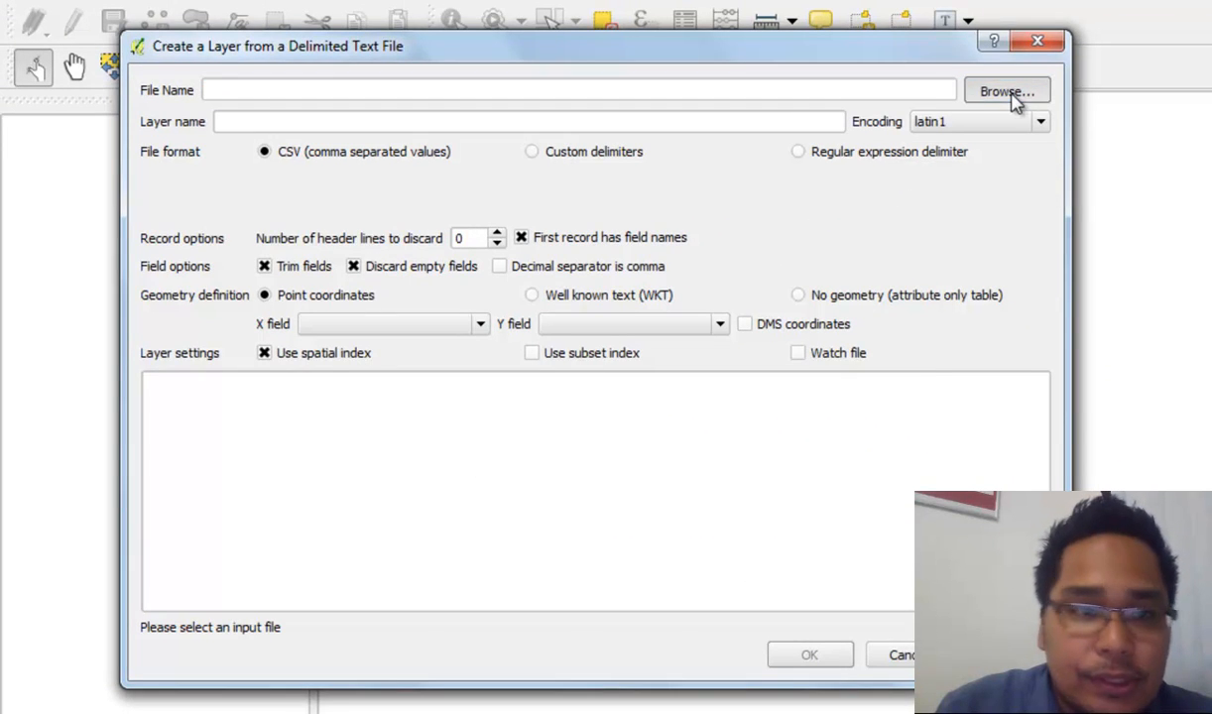
click(1008, 95)
click(439, 231)
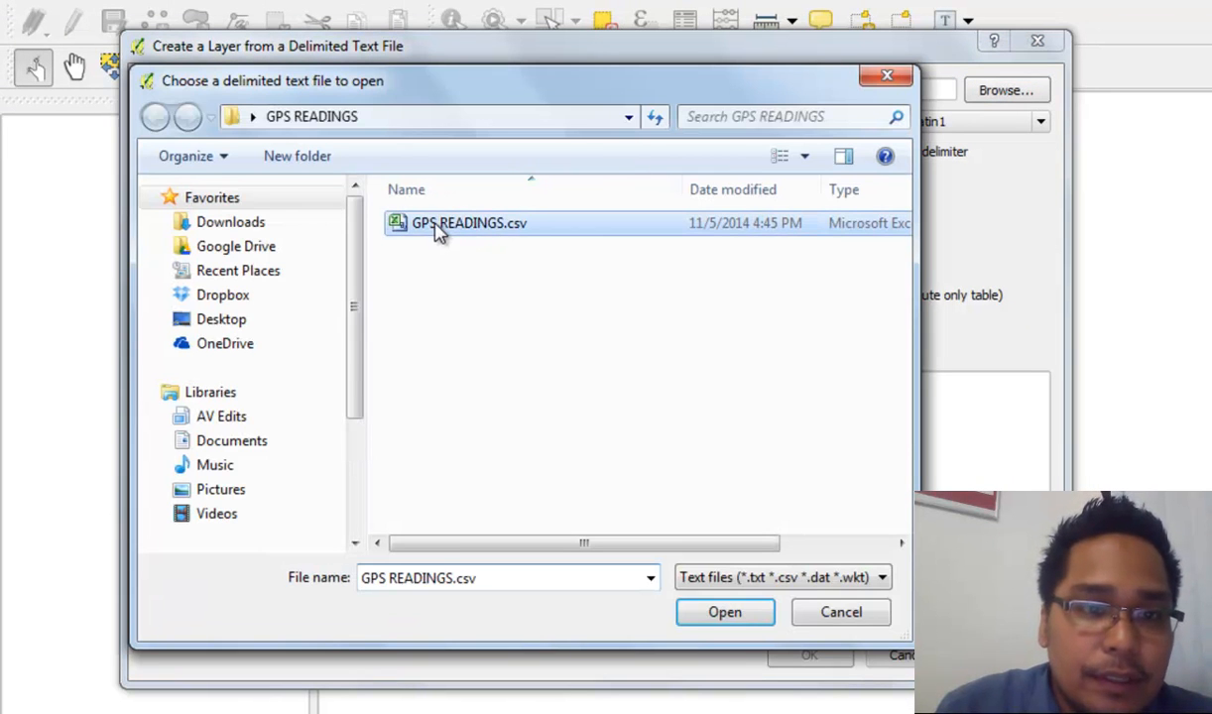
click(711, 615)
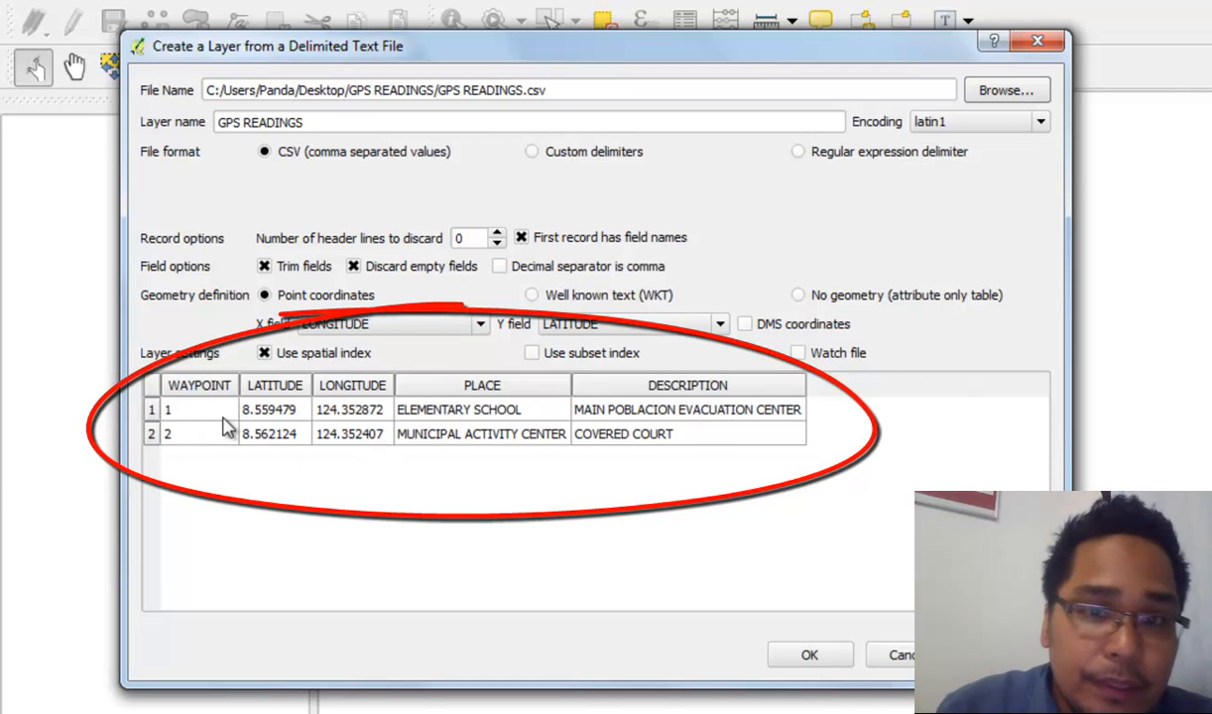
Step: Create the point layer GPS READINGS from the comma-separated values, using WGS 84 as its coordinate reference system
drag(313, 122, 186, 117)
click(307, 123)
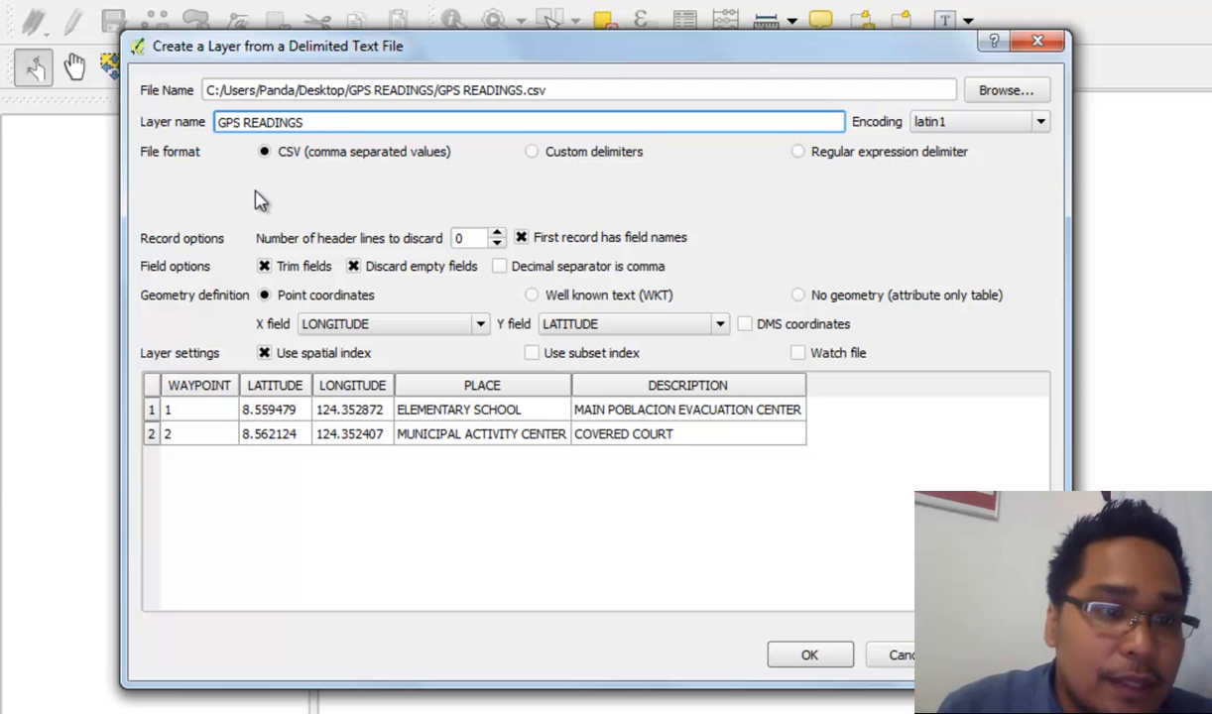
click(262, 154)
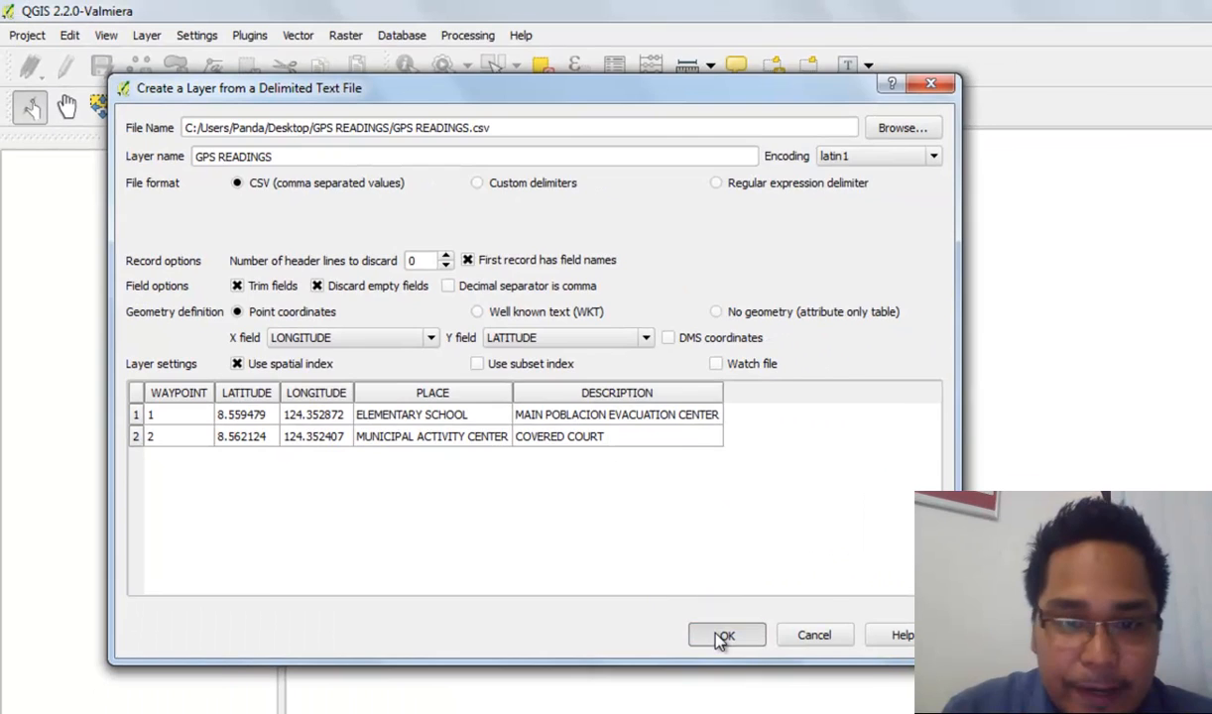
click(773, 682)
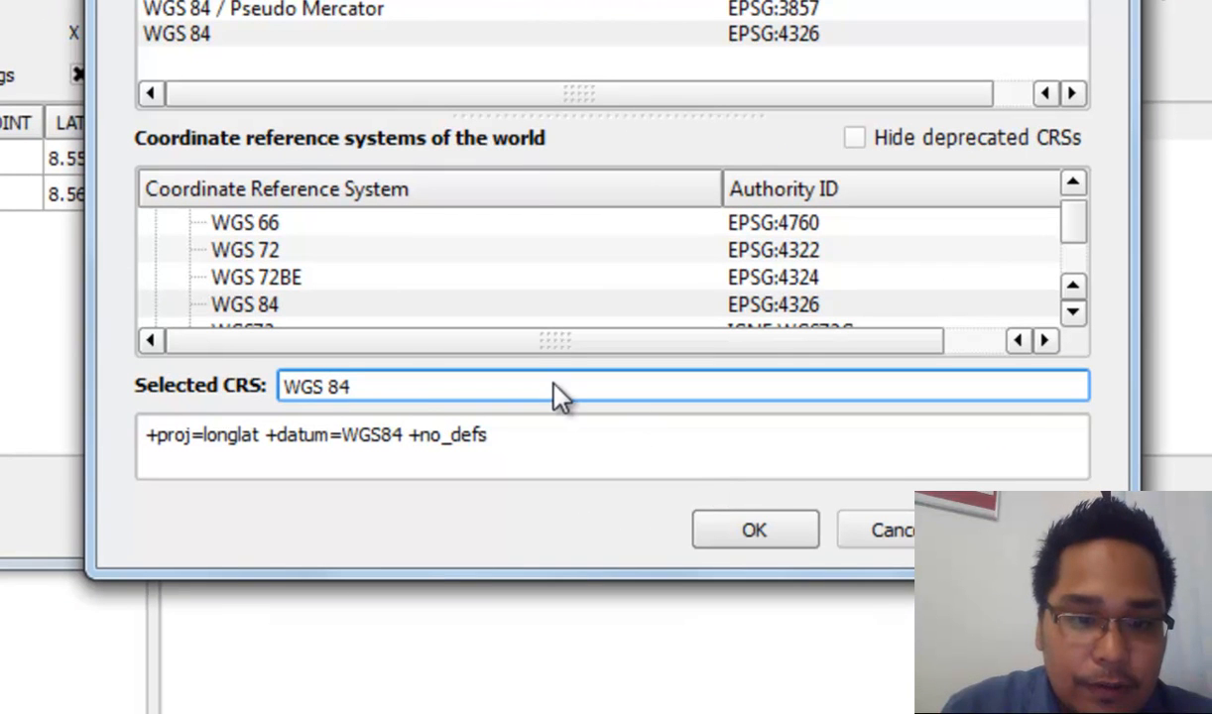
click(759, 532)
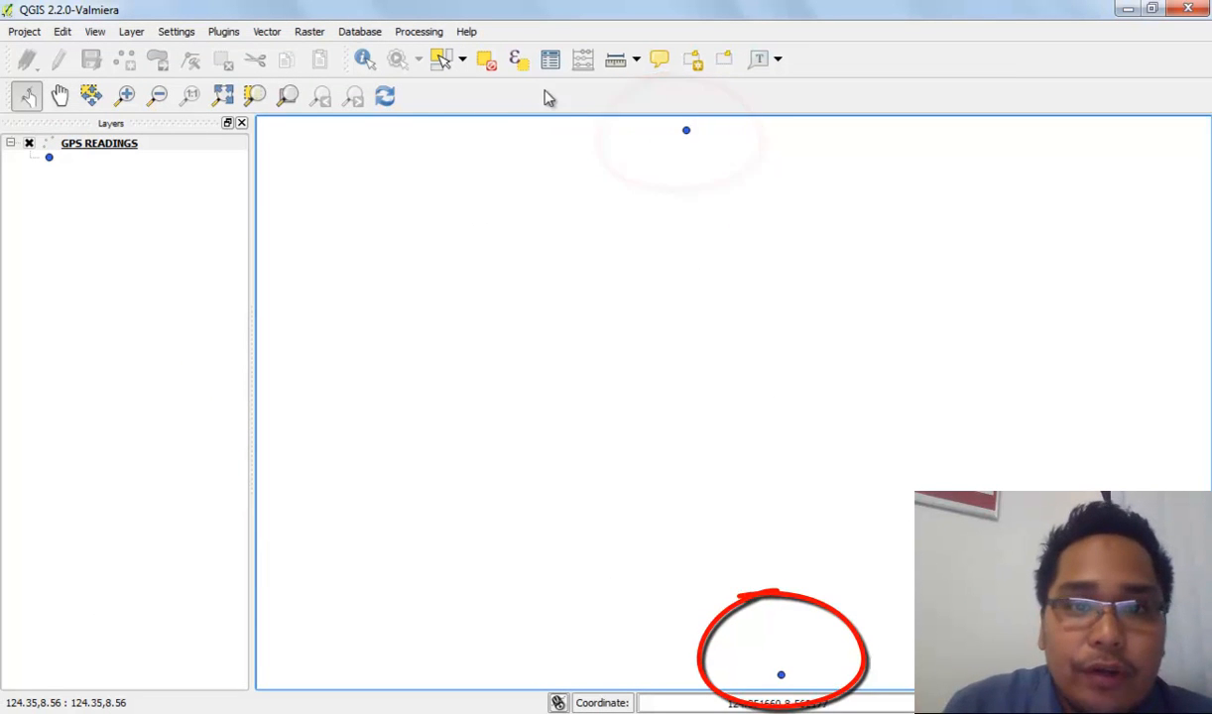
Step: View the attribute table of the GPS READINGS layer with the DESCRIPTION and PLACE columns widened
click(551, 62)
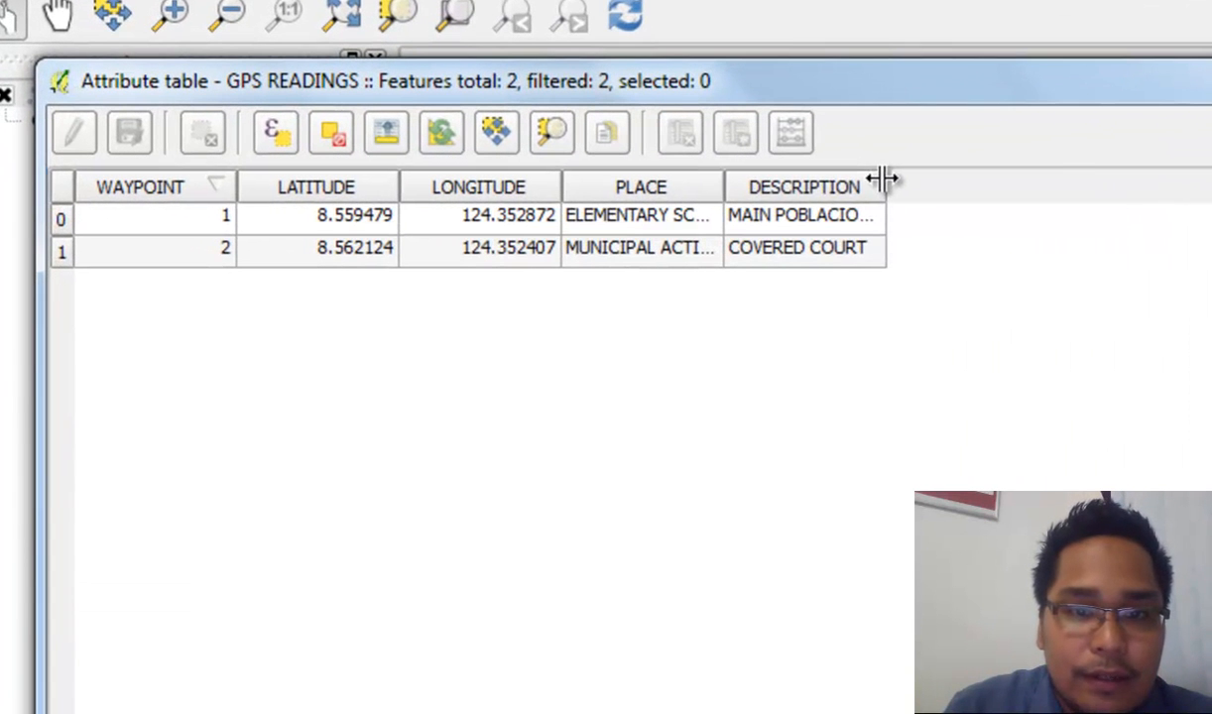
drag(534, 195, 666, 202)
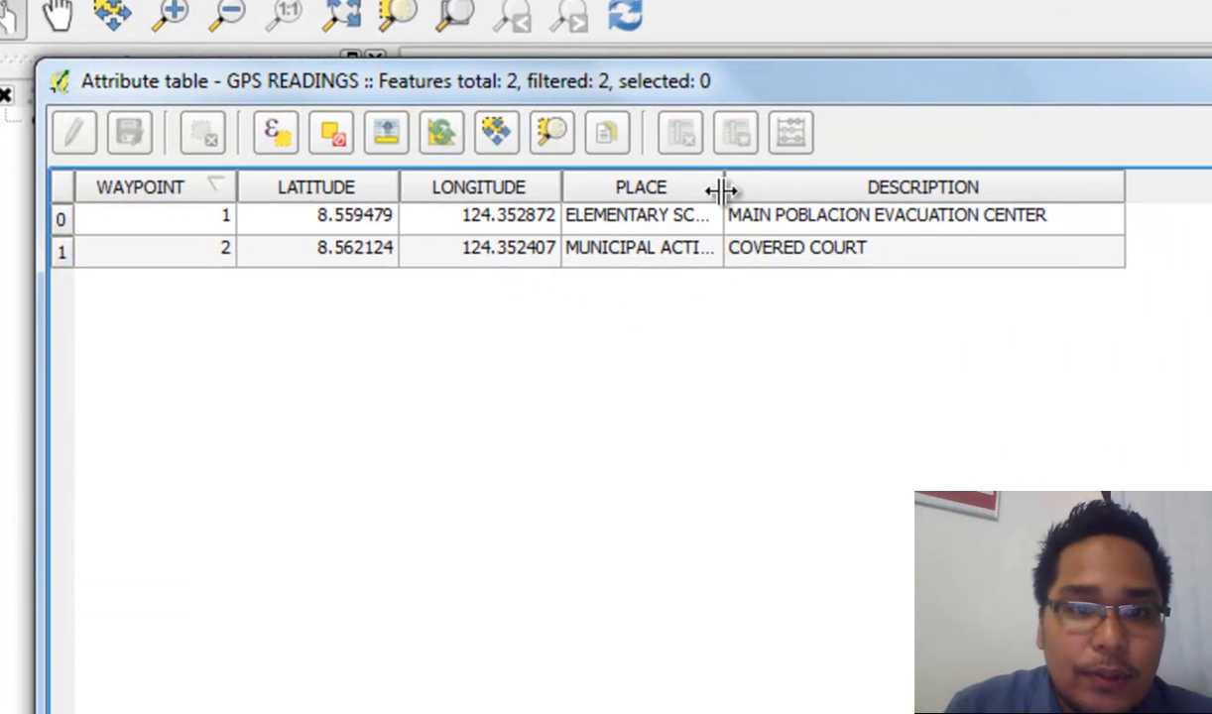
drag(721, 190, 751, 185)
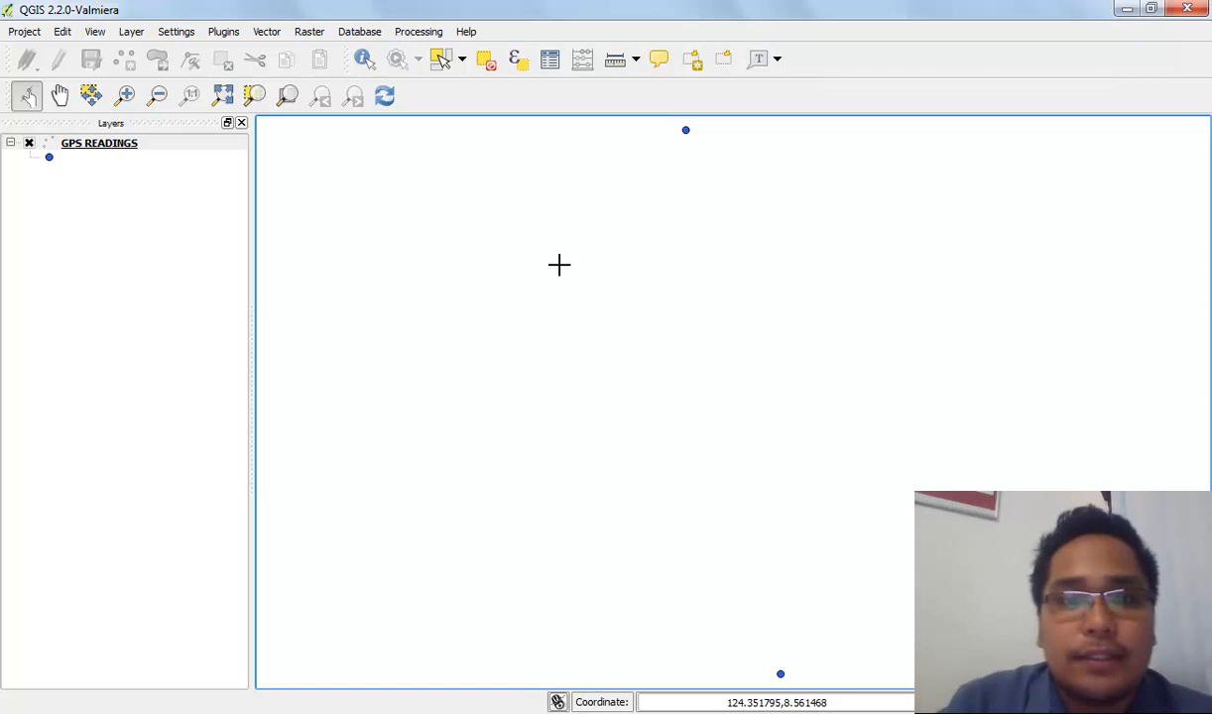
Step: Start saving the GPS READINGS layer to a new file in Keyhole Markup Language [KML] format
right_click(130, 148)
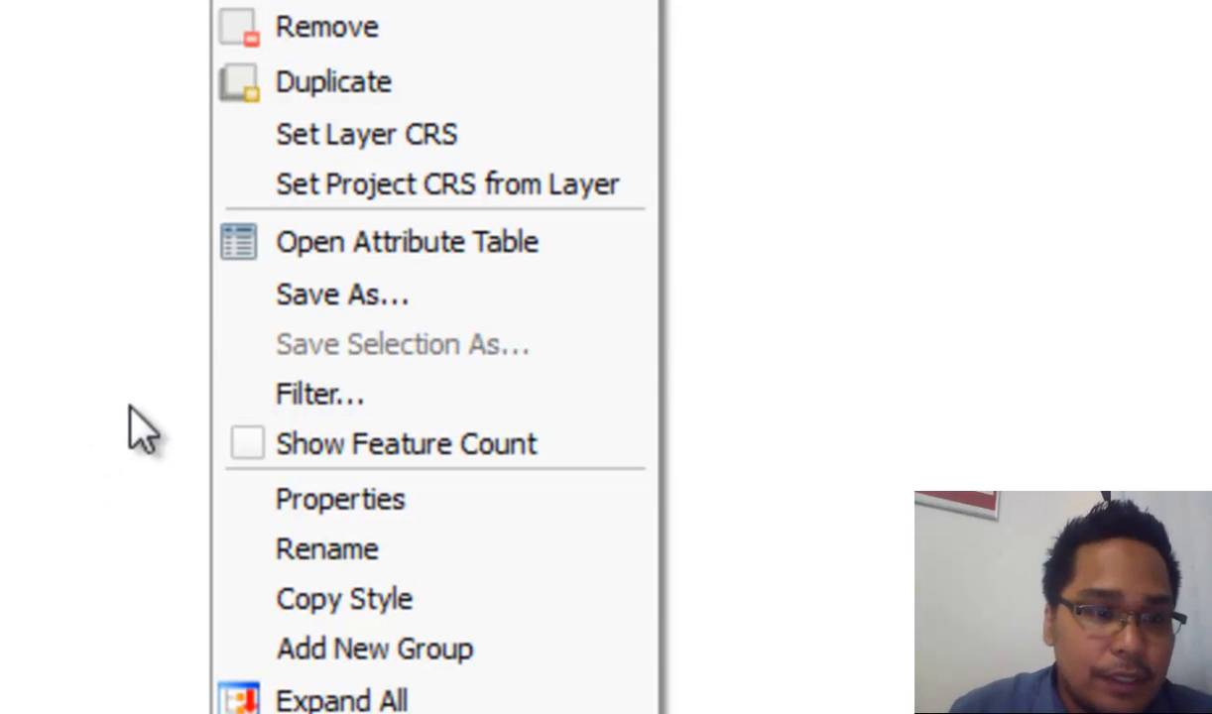
click(298, 293)
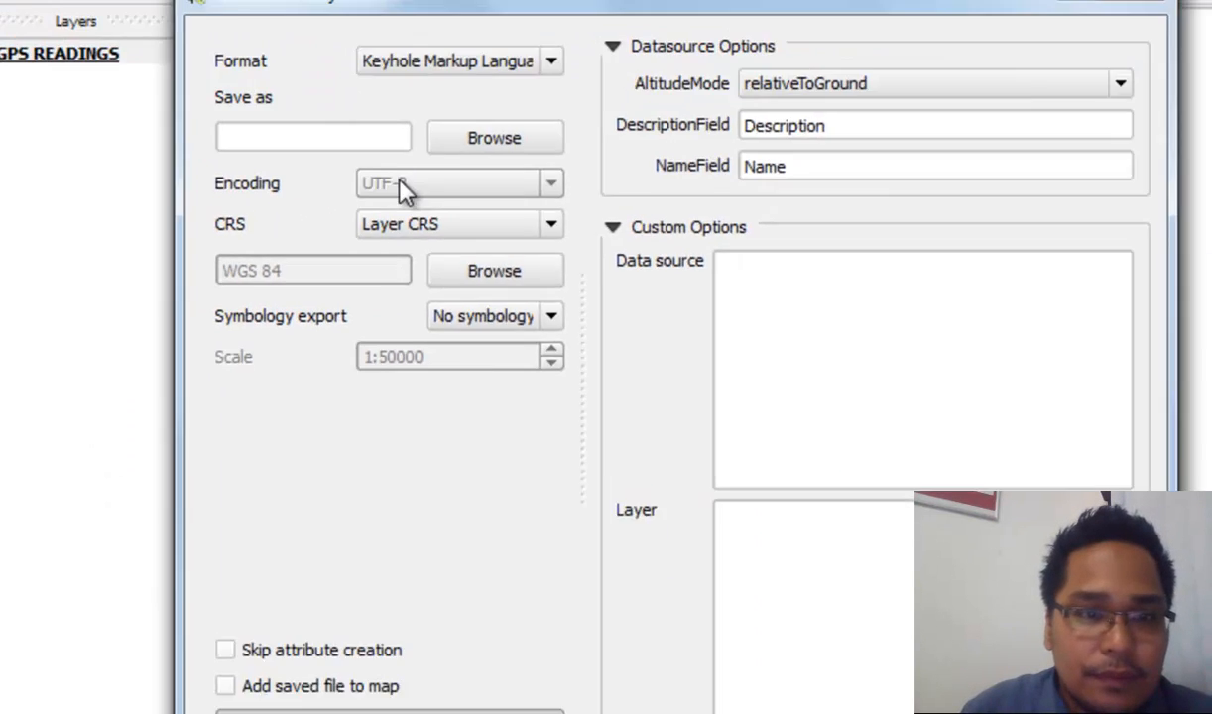
click(424, 107)
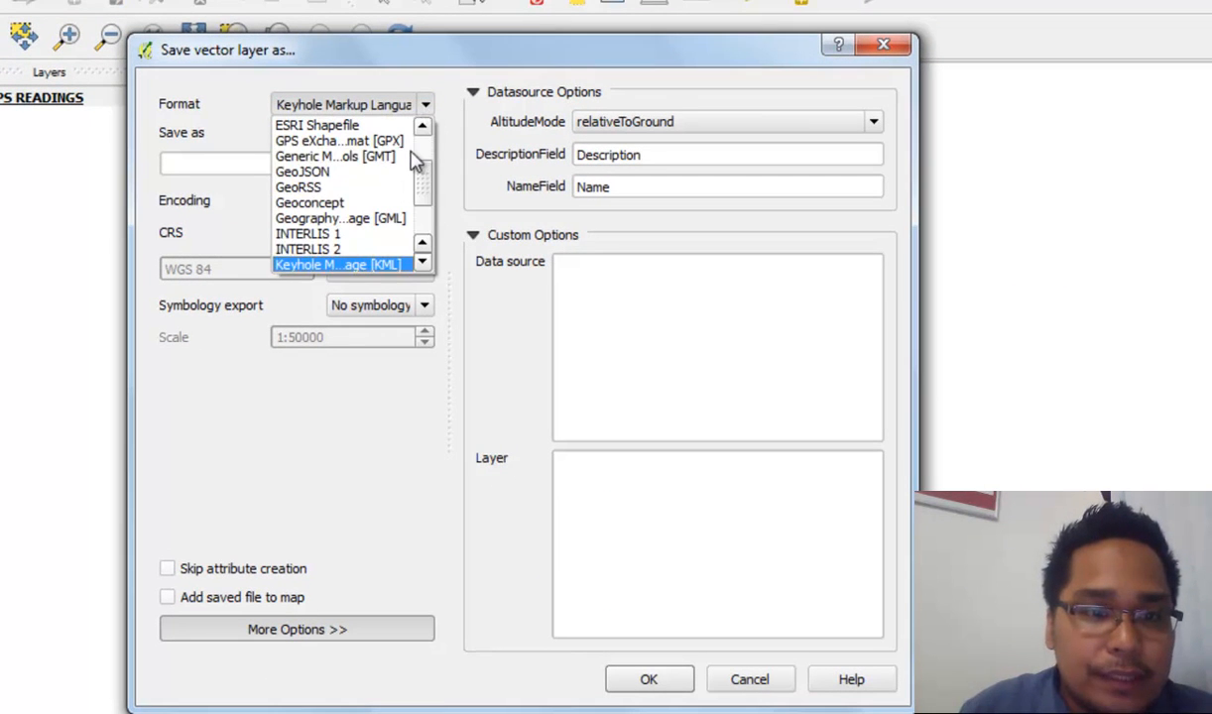
click(397, 265)
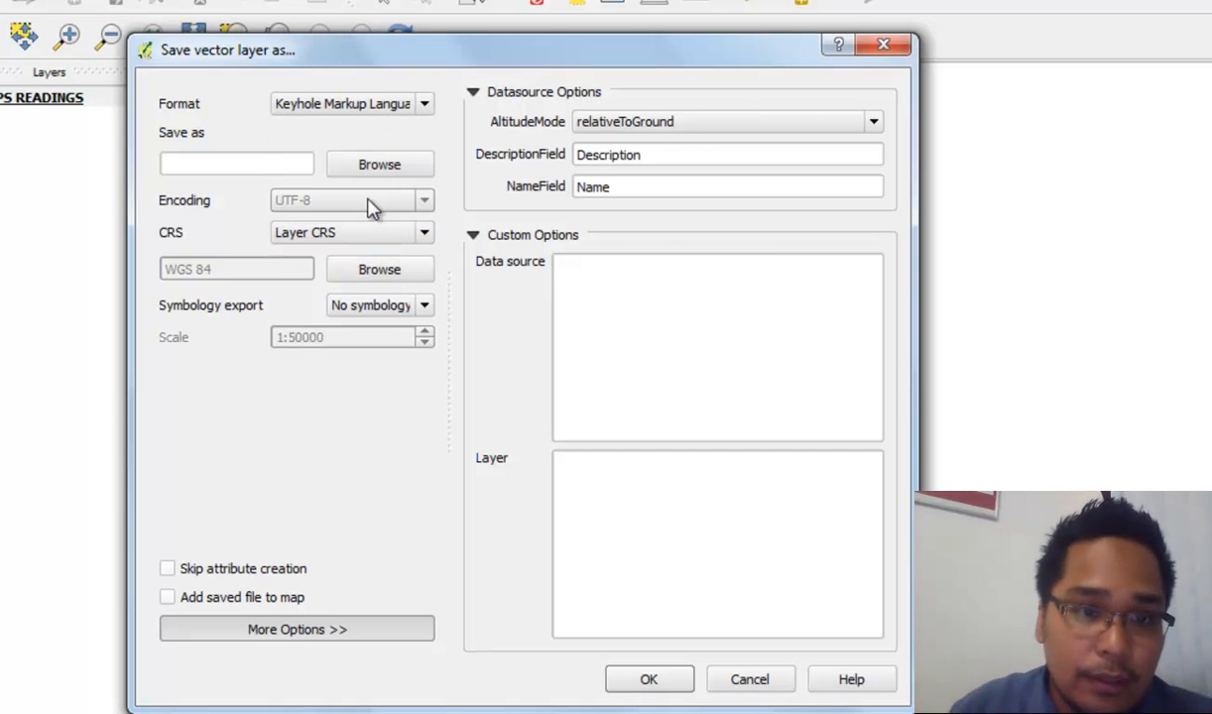
Step: Name the output file GPS READINGS gge in the GPS READINGS folder and export the layer
click(371, 166)
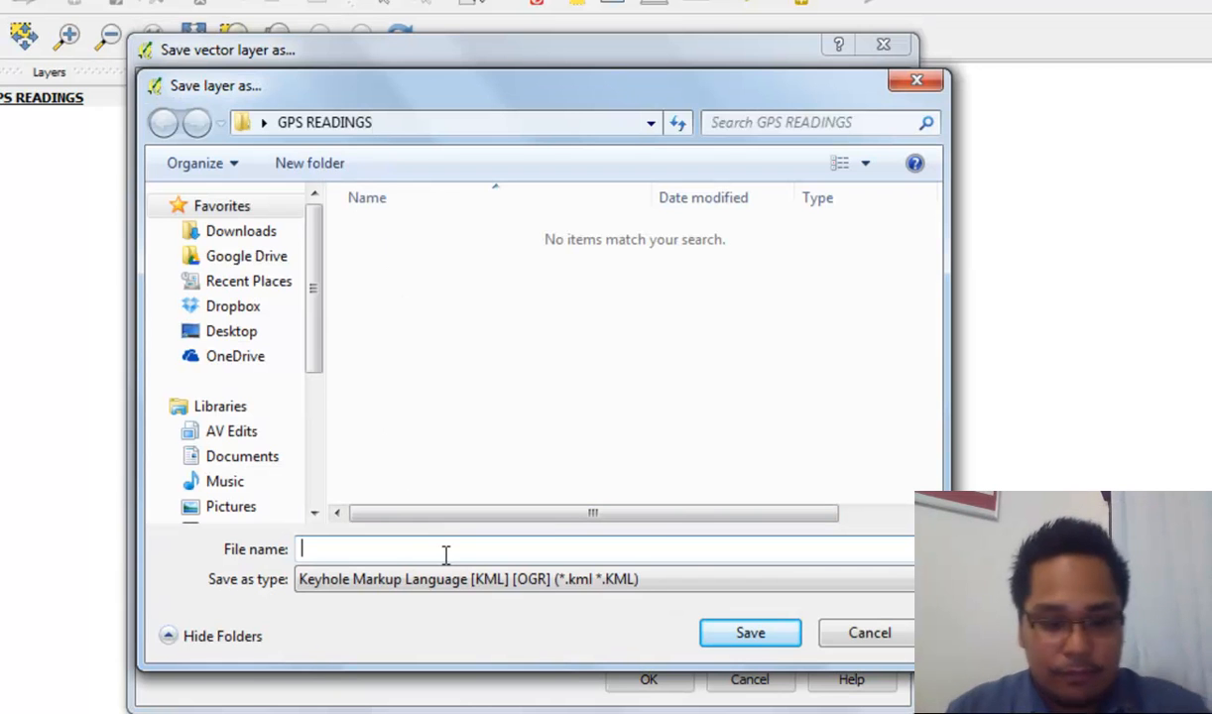
text(gps)
key(Down)
key(BackSpace)
key(BackSpace)
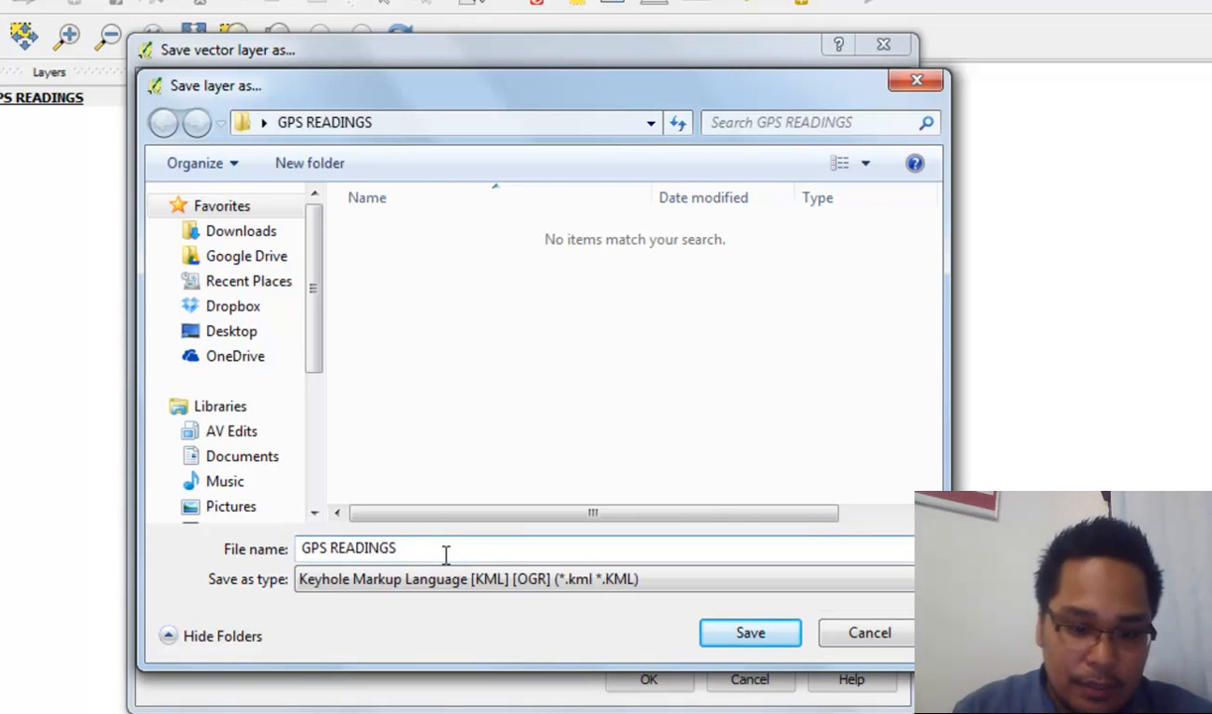
text(gge)
key(Return)
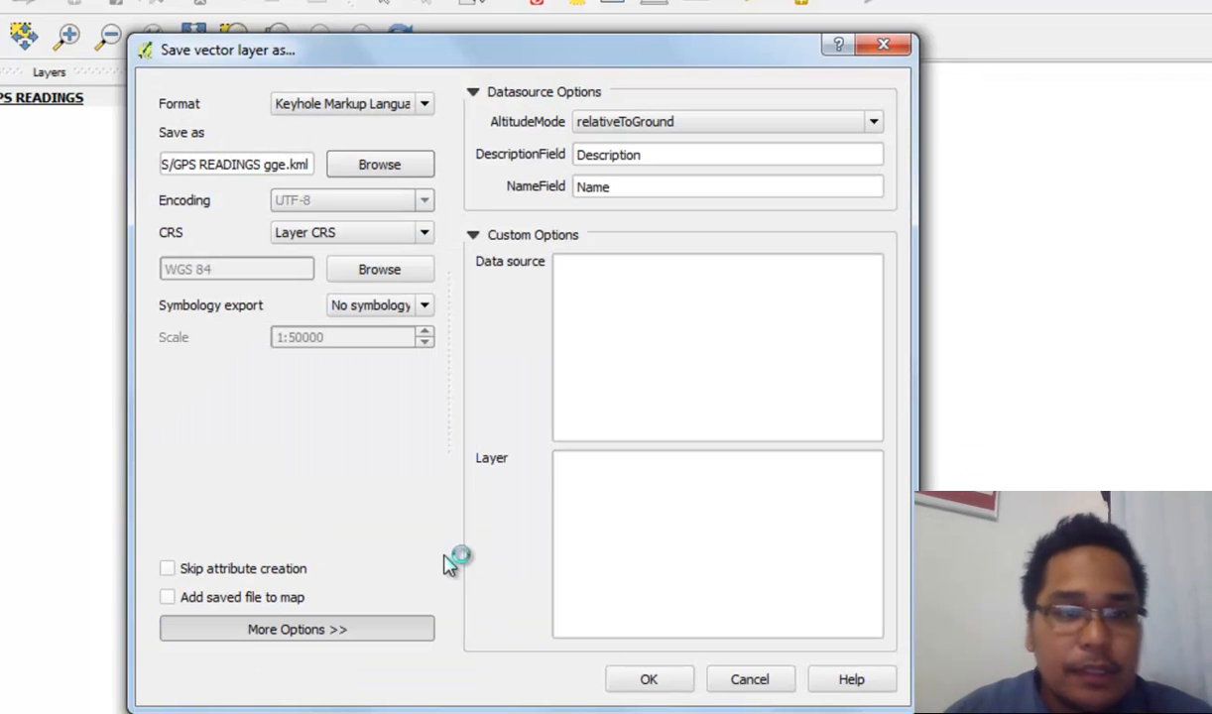
click(654, 678)
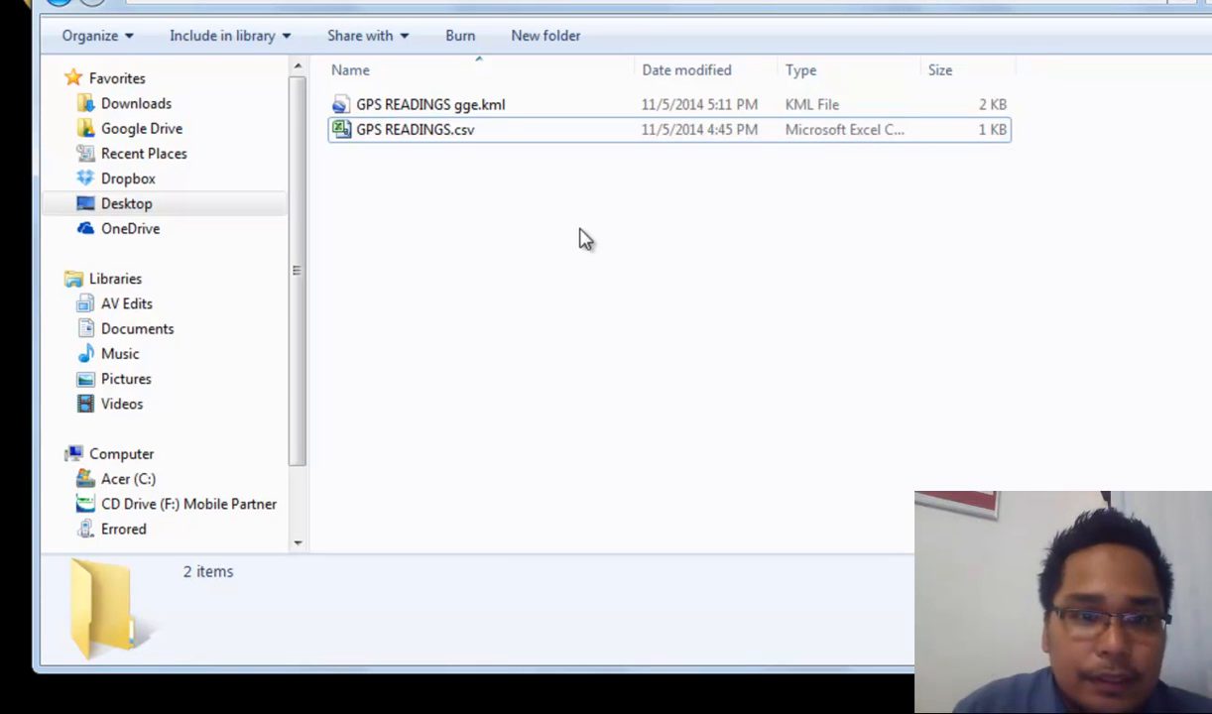
Step: Open GPS READINGS gge.kml from its folder in Google Earth and check the descriptions of both placemarks
click(443, 111)
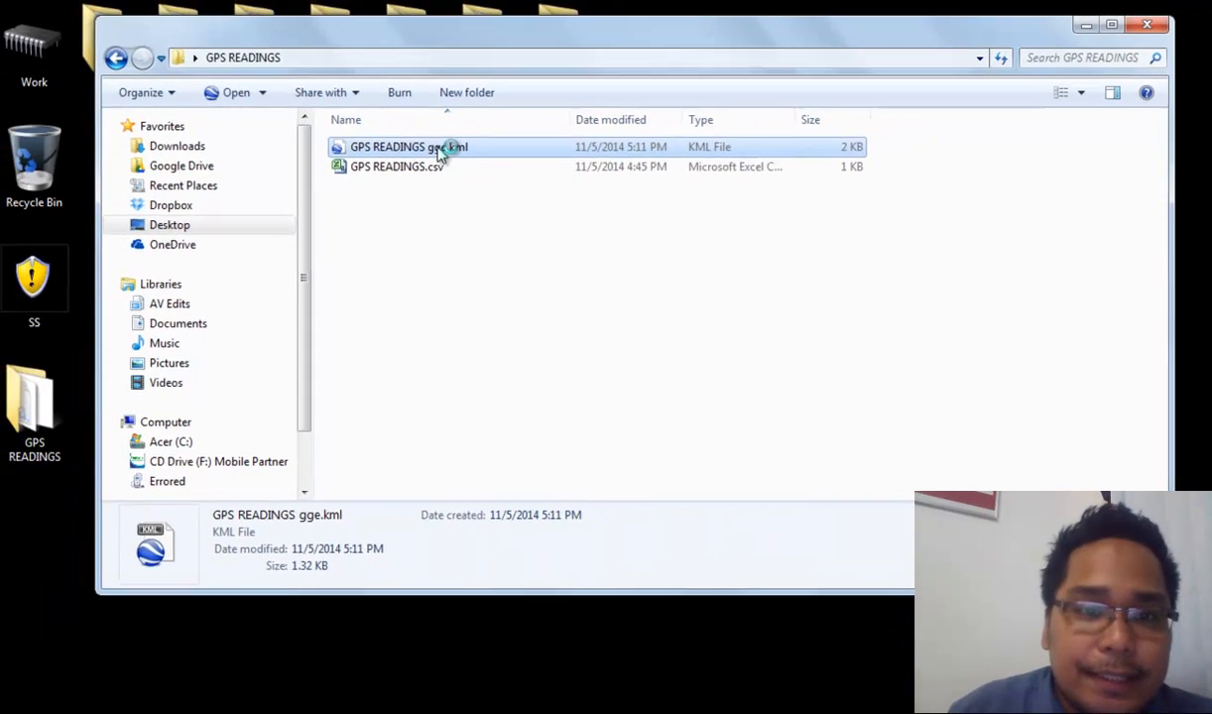
double_click(462, 117)
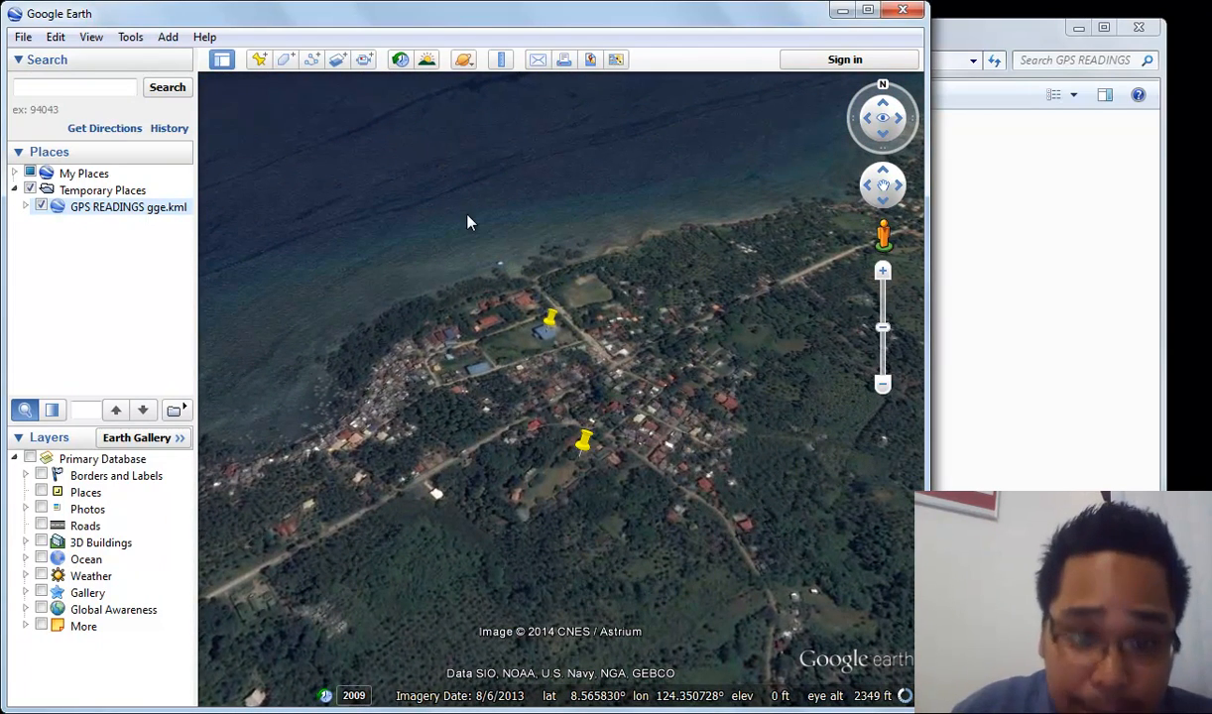
click(551, 319)
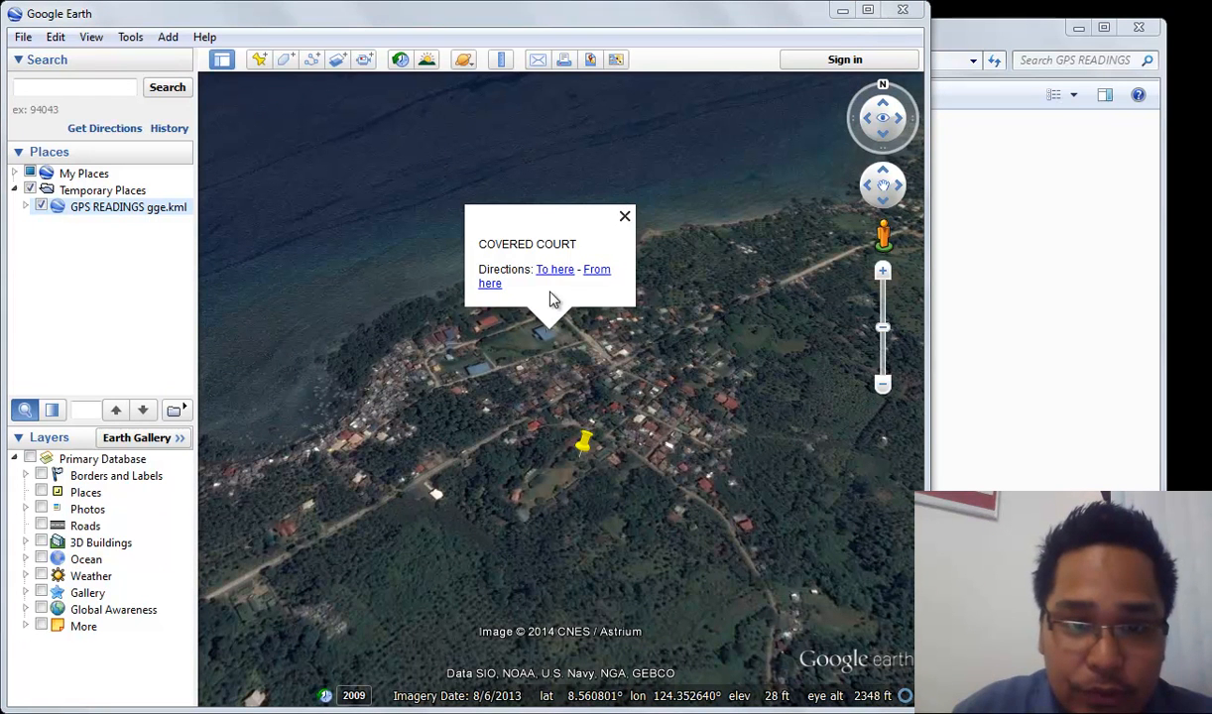
click(583, 449)
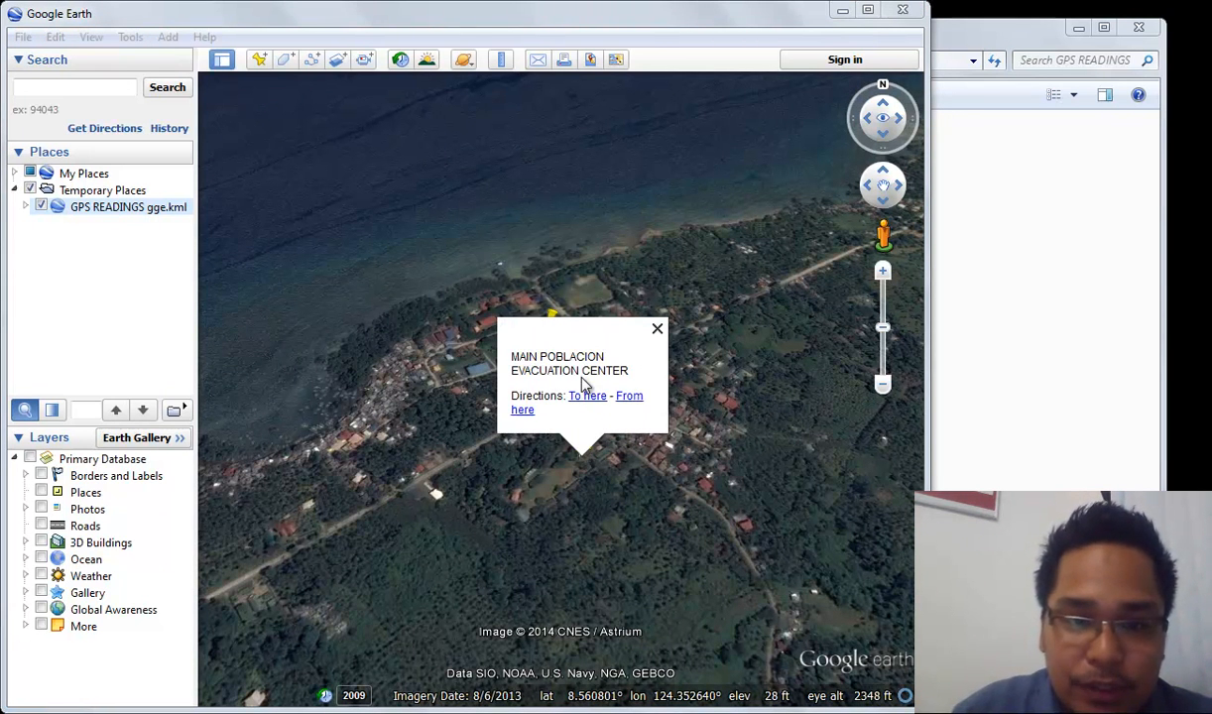
click(656, 330)
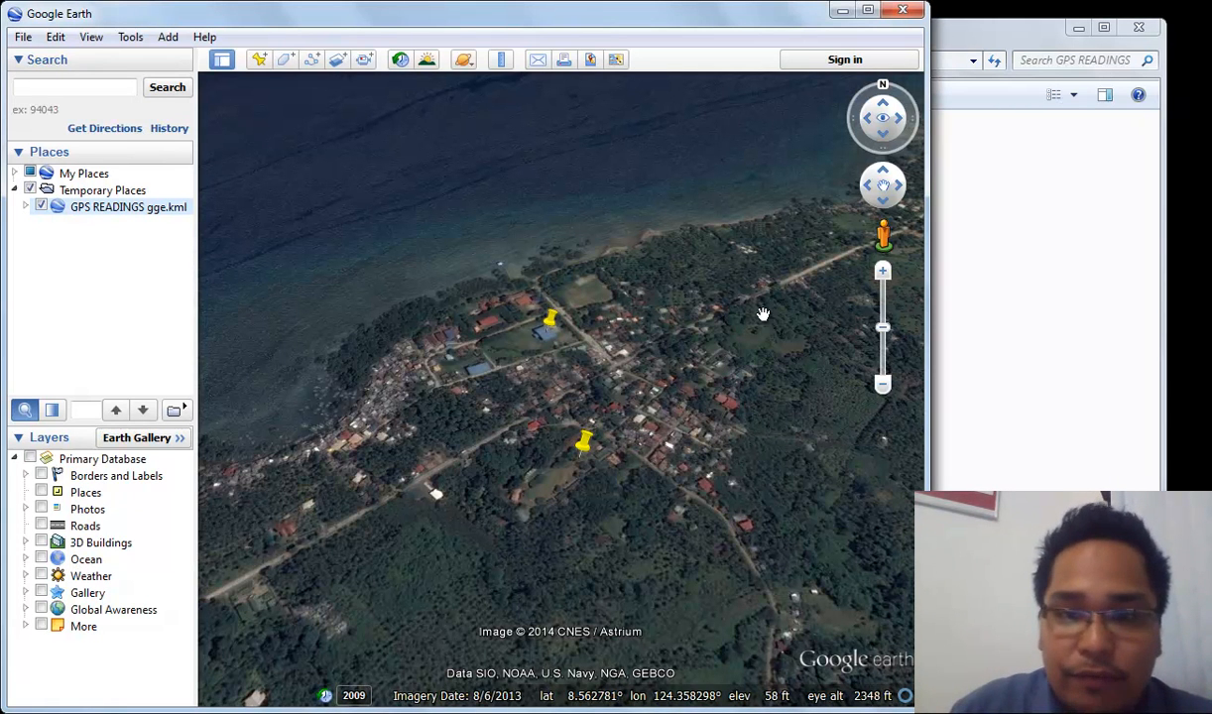
click(551, 323)
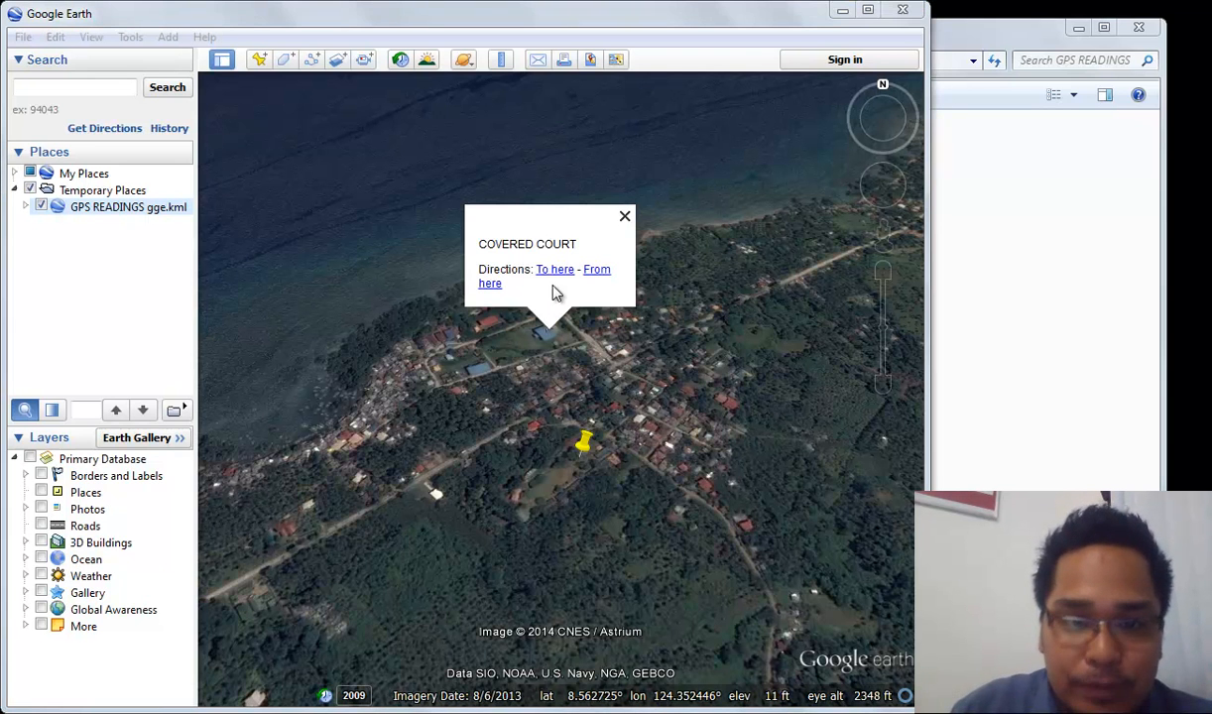
click(584, 446)
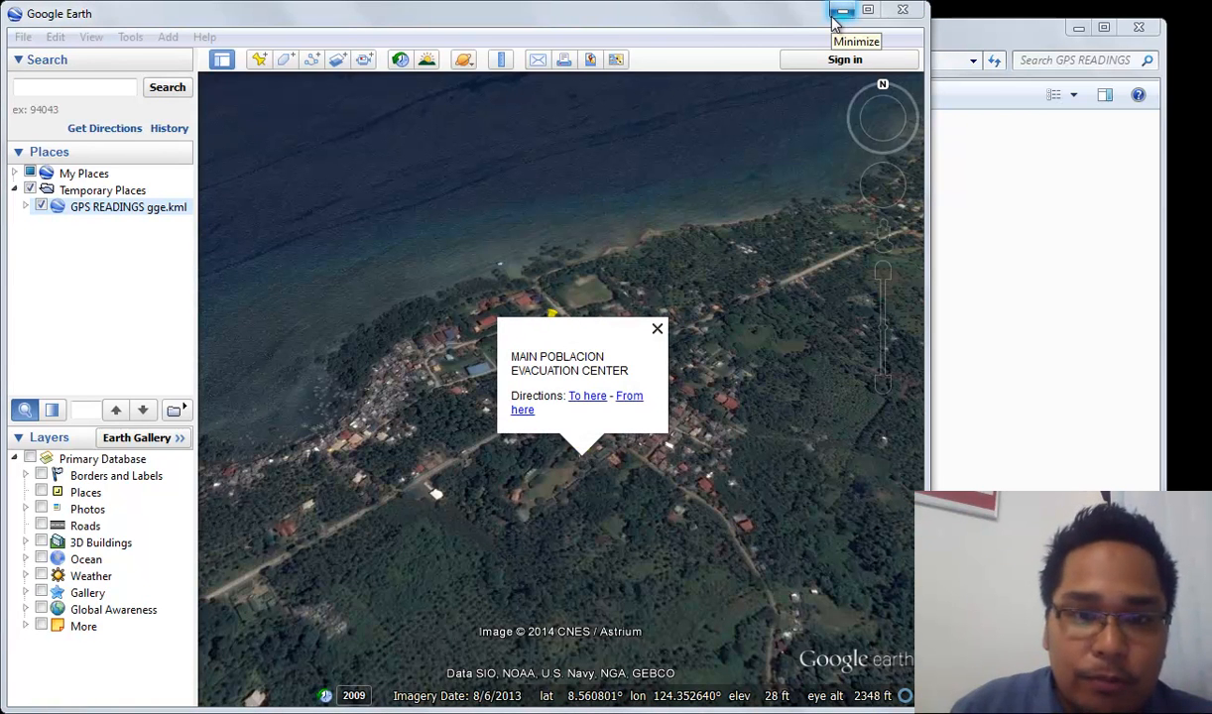